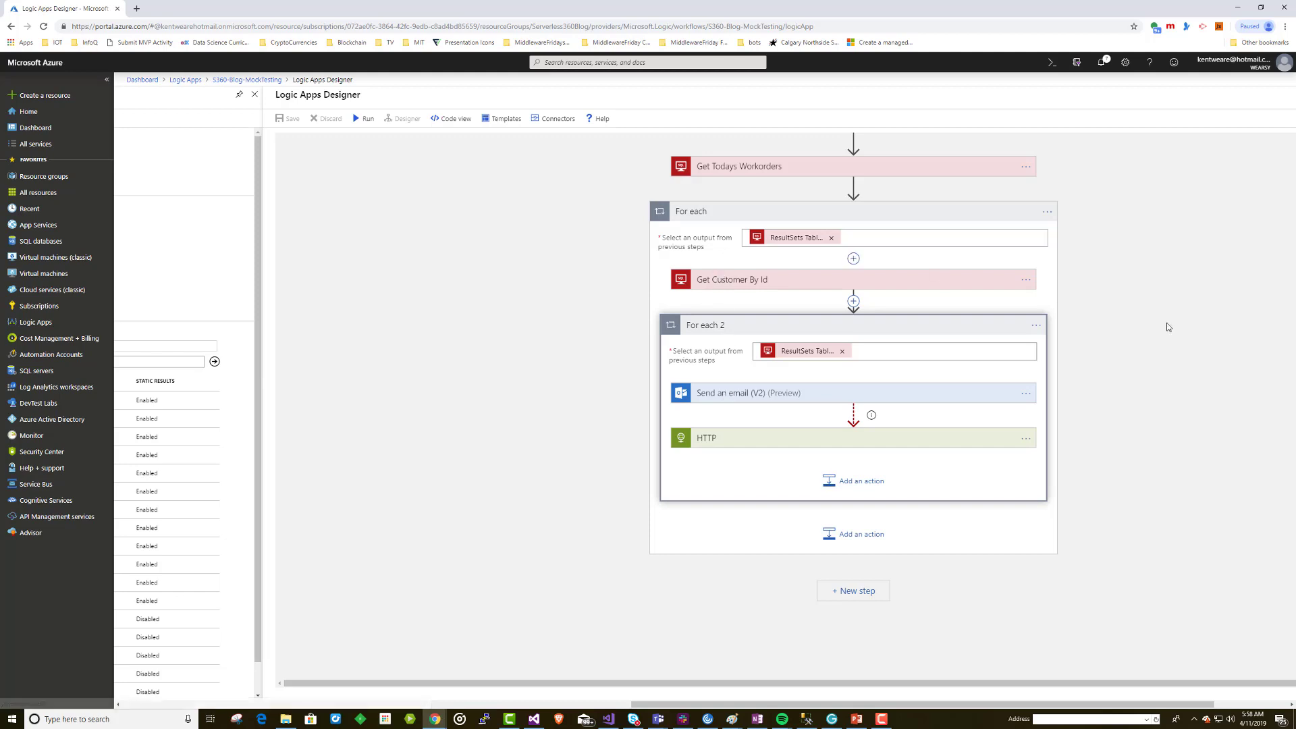
Examine the workflow by expanding the Get Todays Workorders, Get Customer By Id and Send an email (V2) actions.
click(1236, 550)
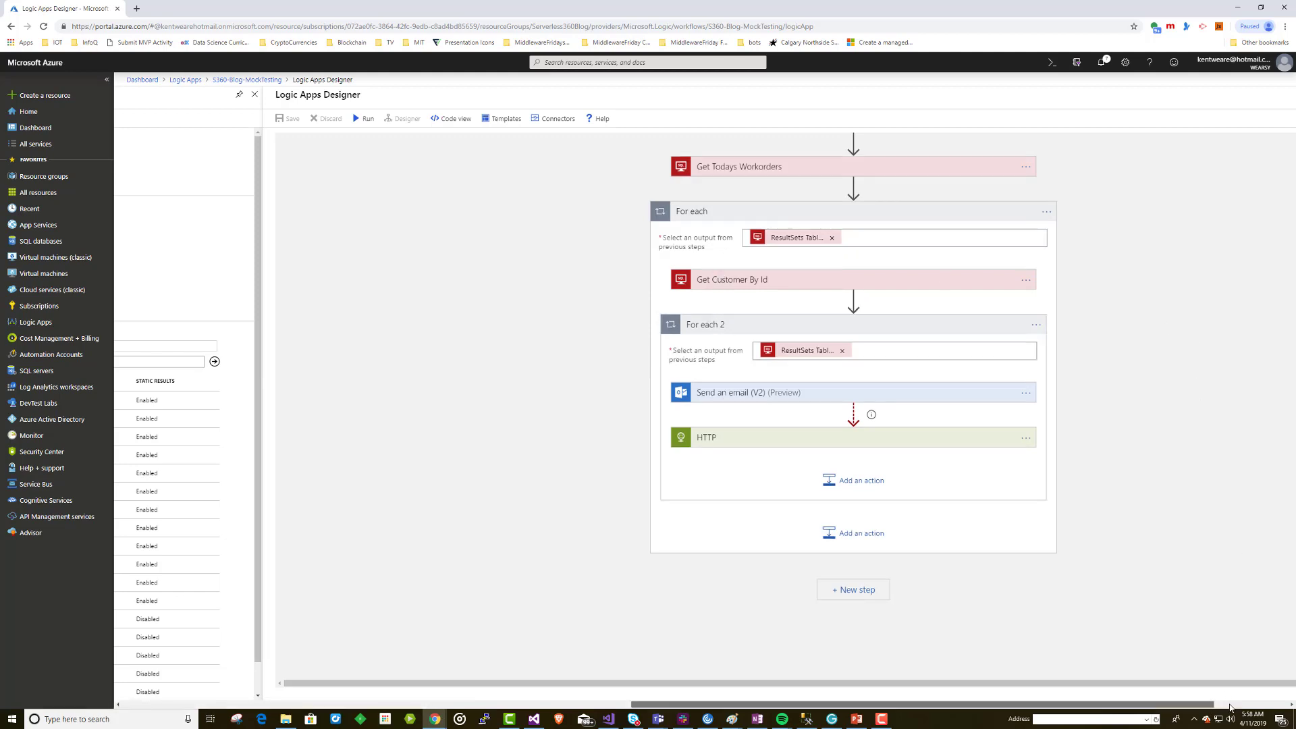
click(1229, 704)
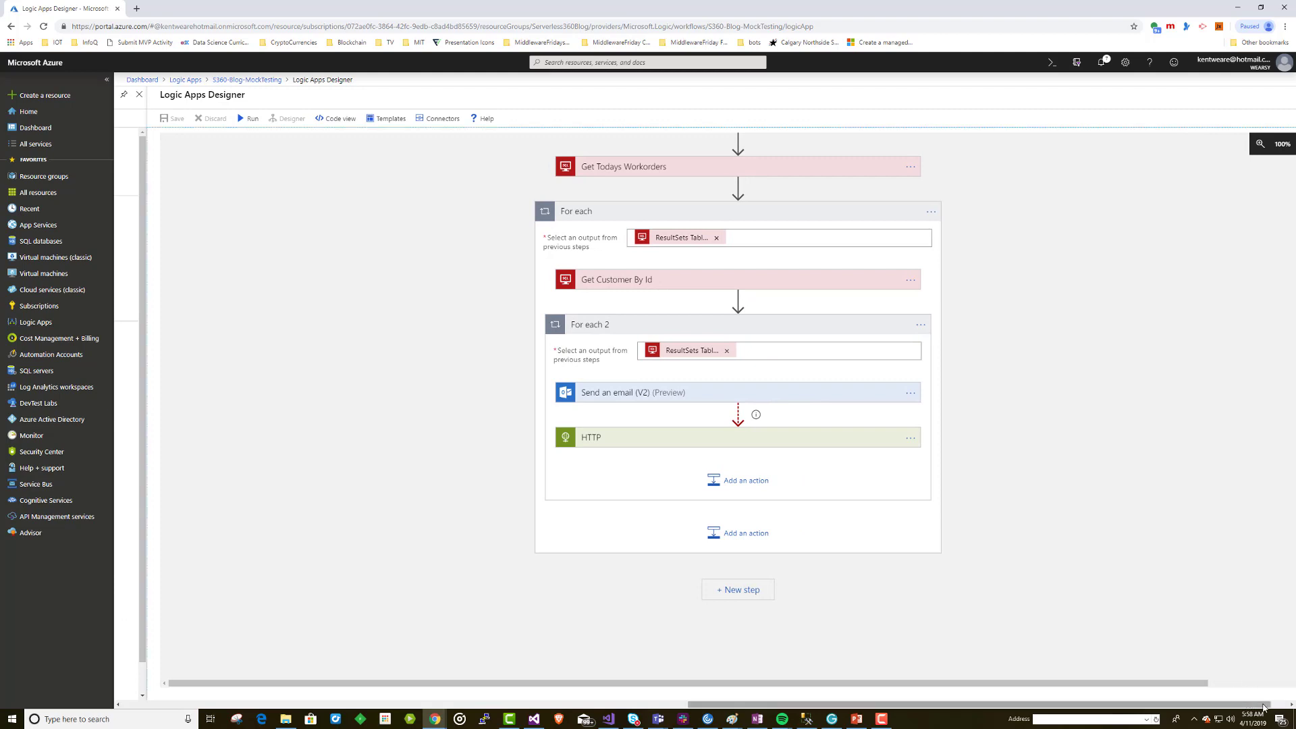
click(1278, 704)
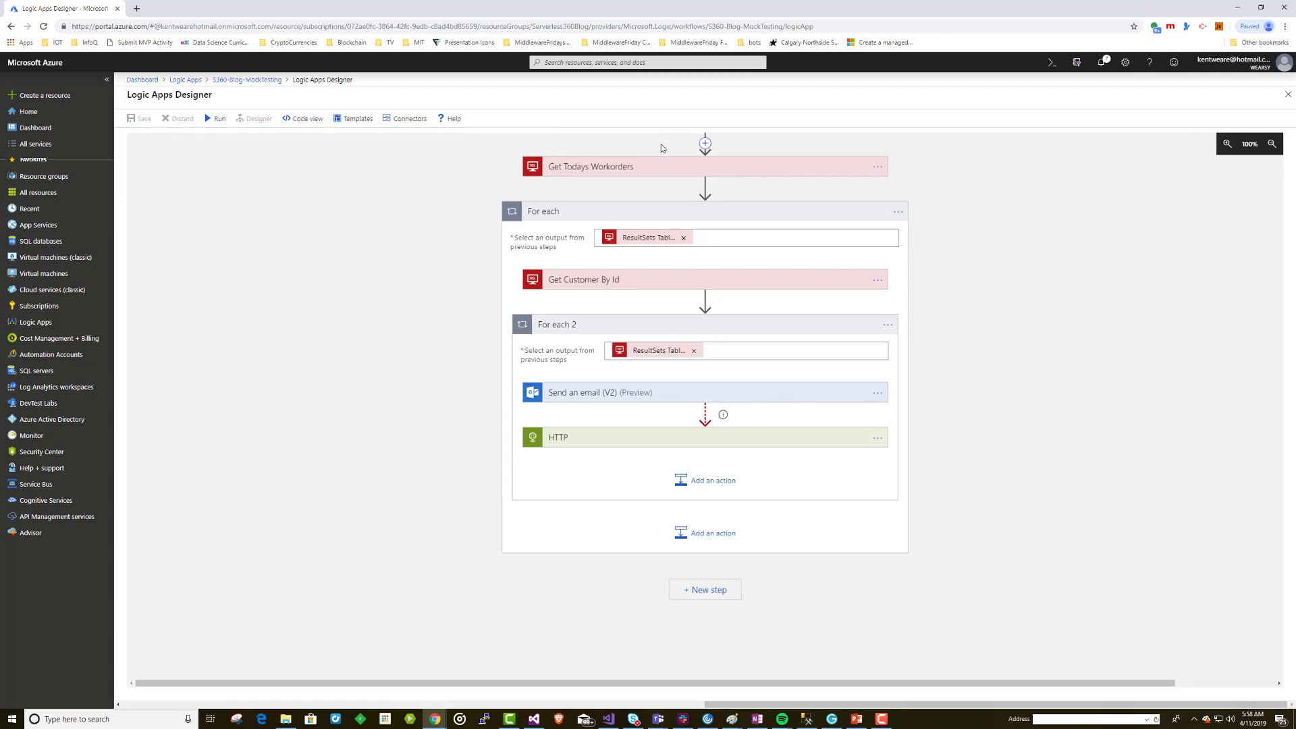
scroll(661, 144, down, 2)
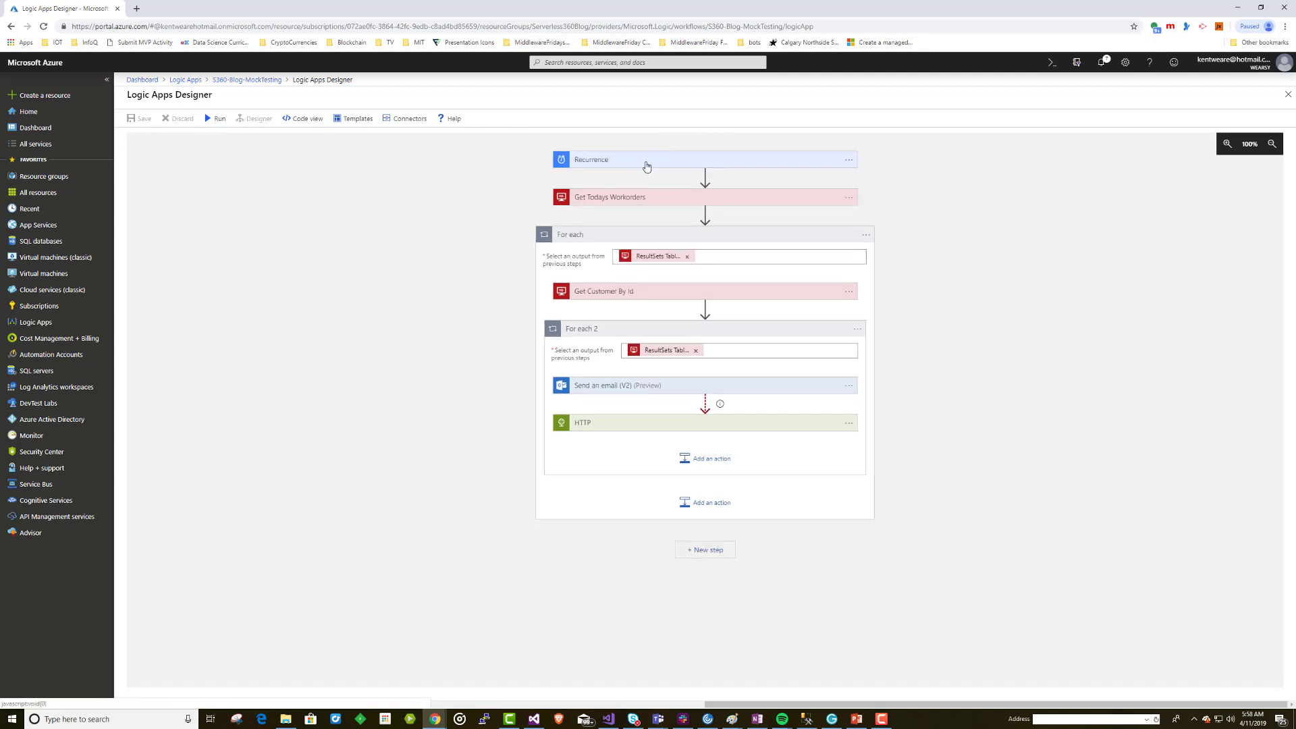
click(629, 199)
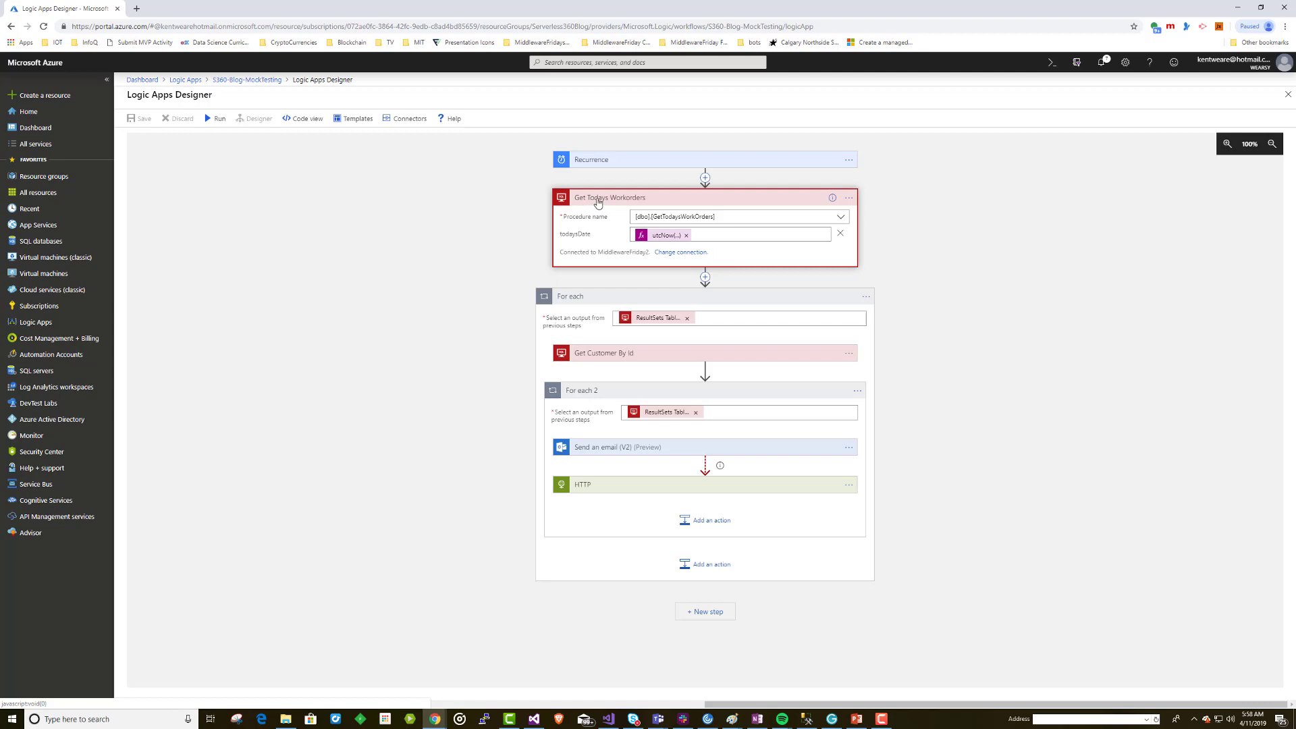
click(599, 355)
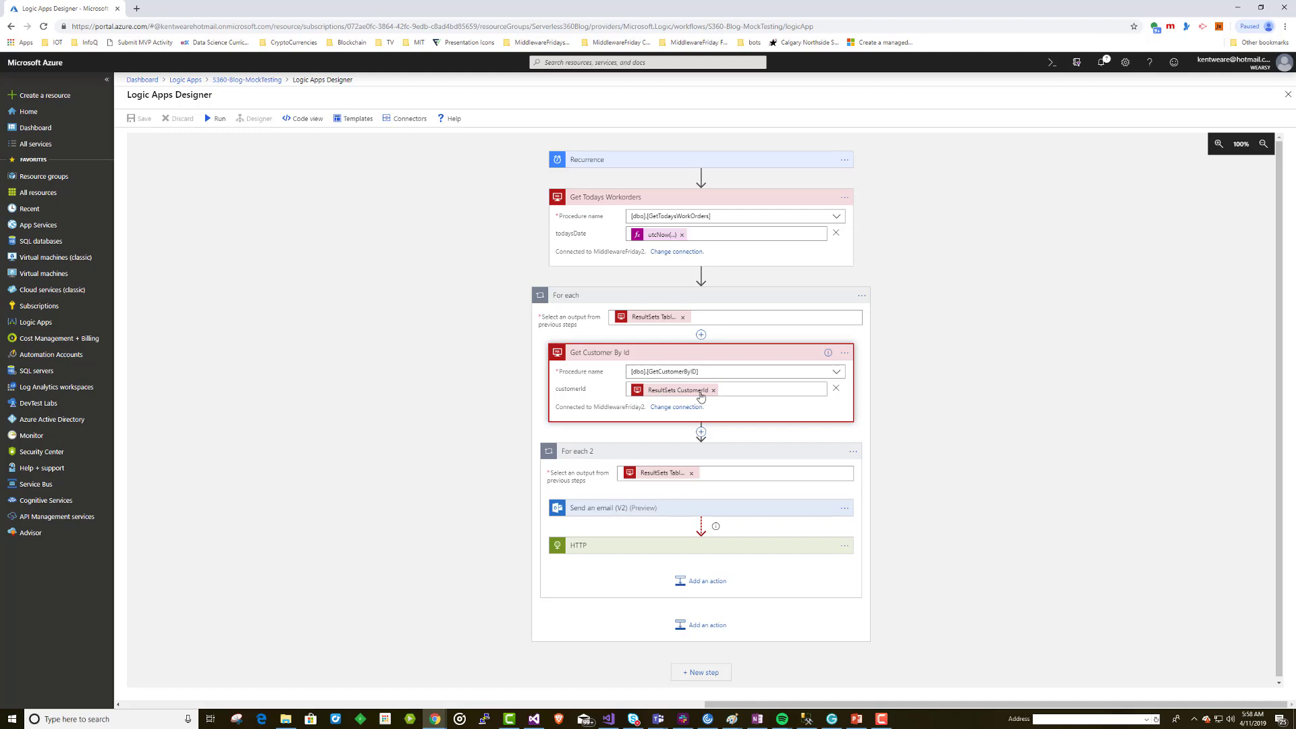
mouse_move(700, 397)
click(629, 513)
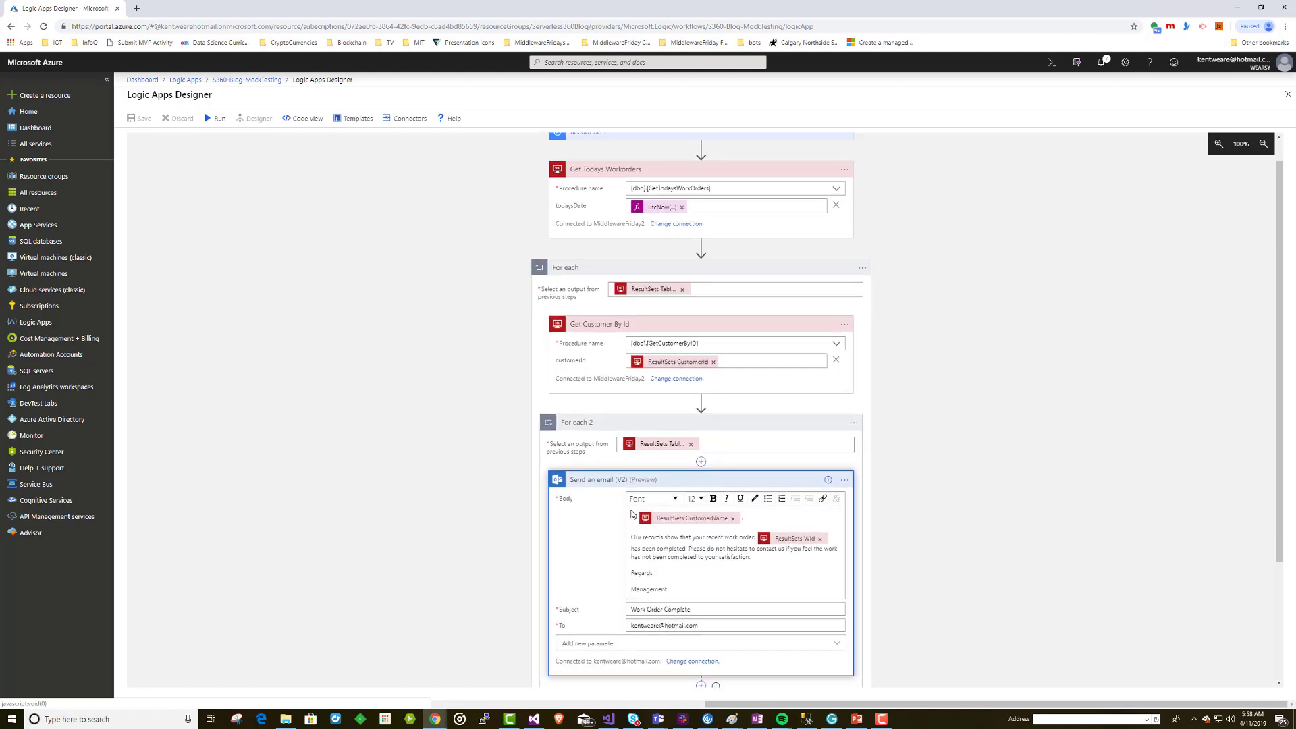
scroll(961, 539, up, 3)
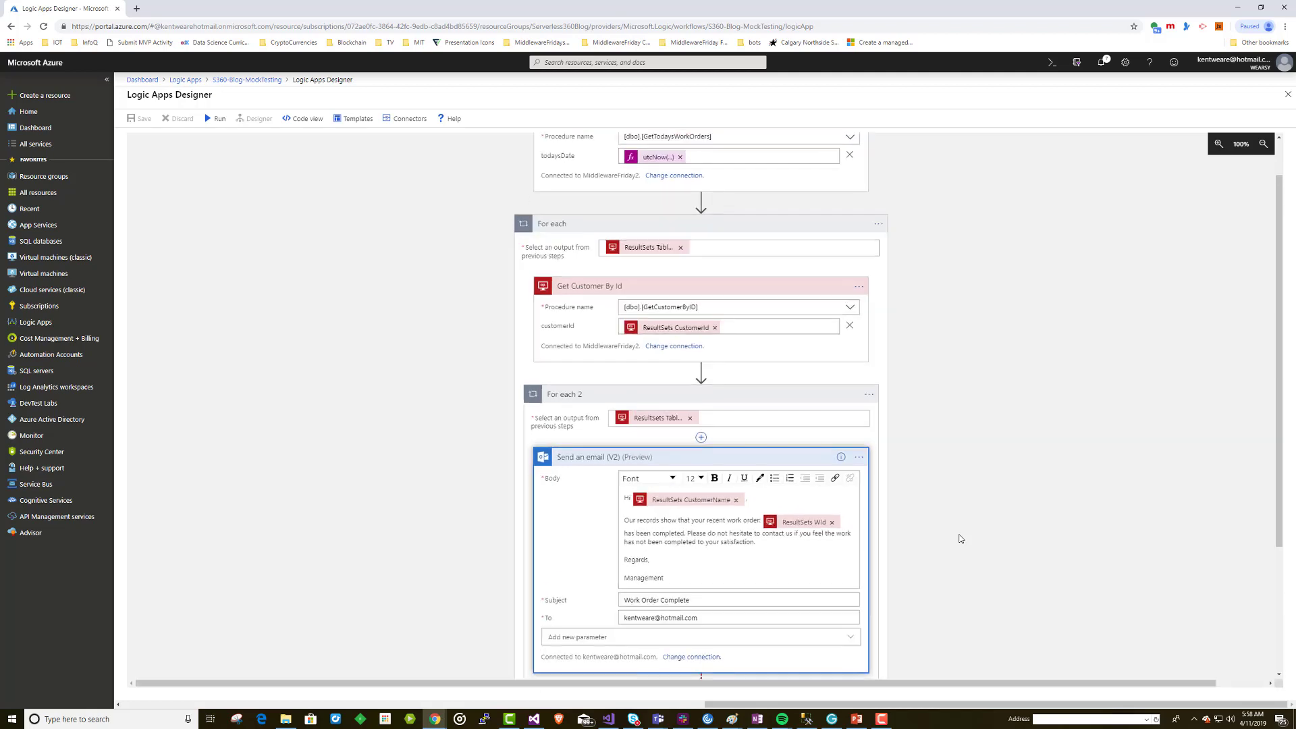
scroll(961, 539, down, 2)
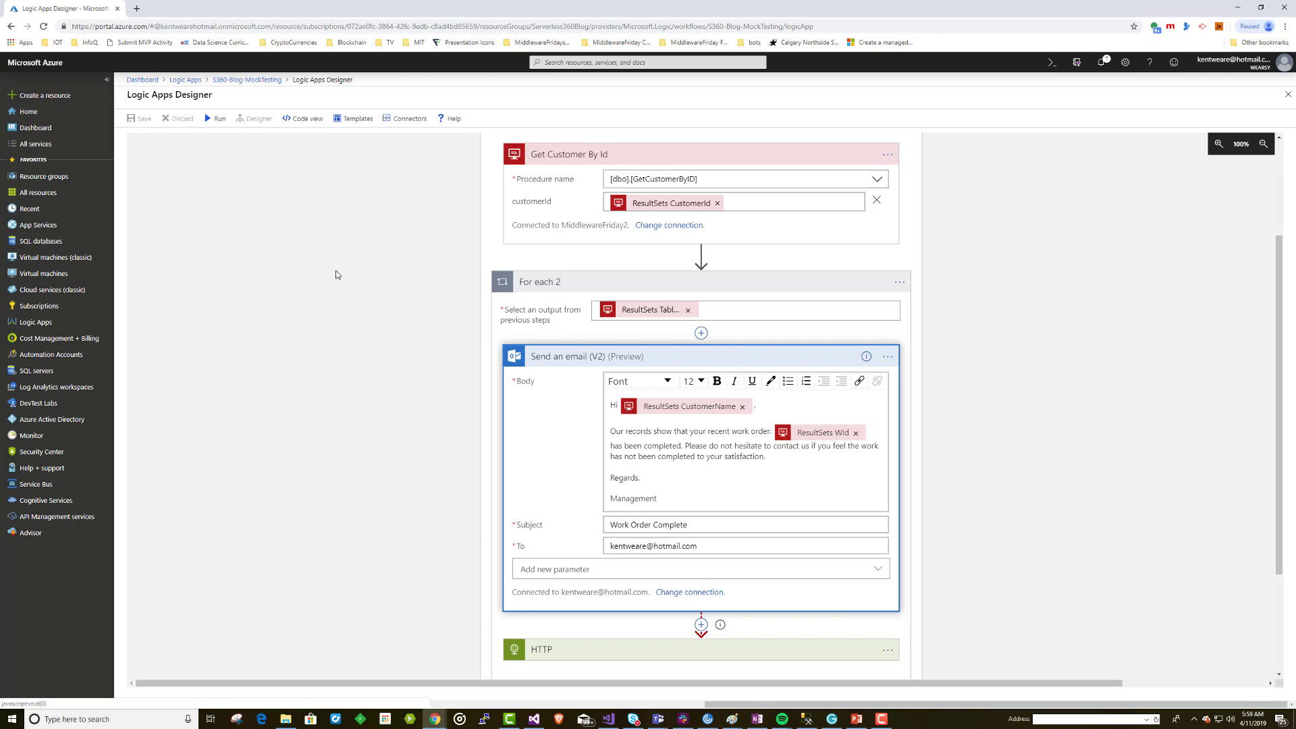
Run the logic app and expand the nested For each 2 loop in the run results.
click(215, 119)
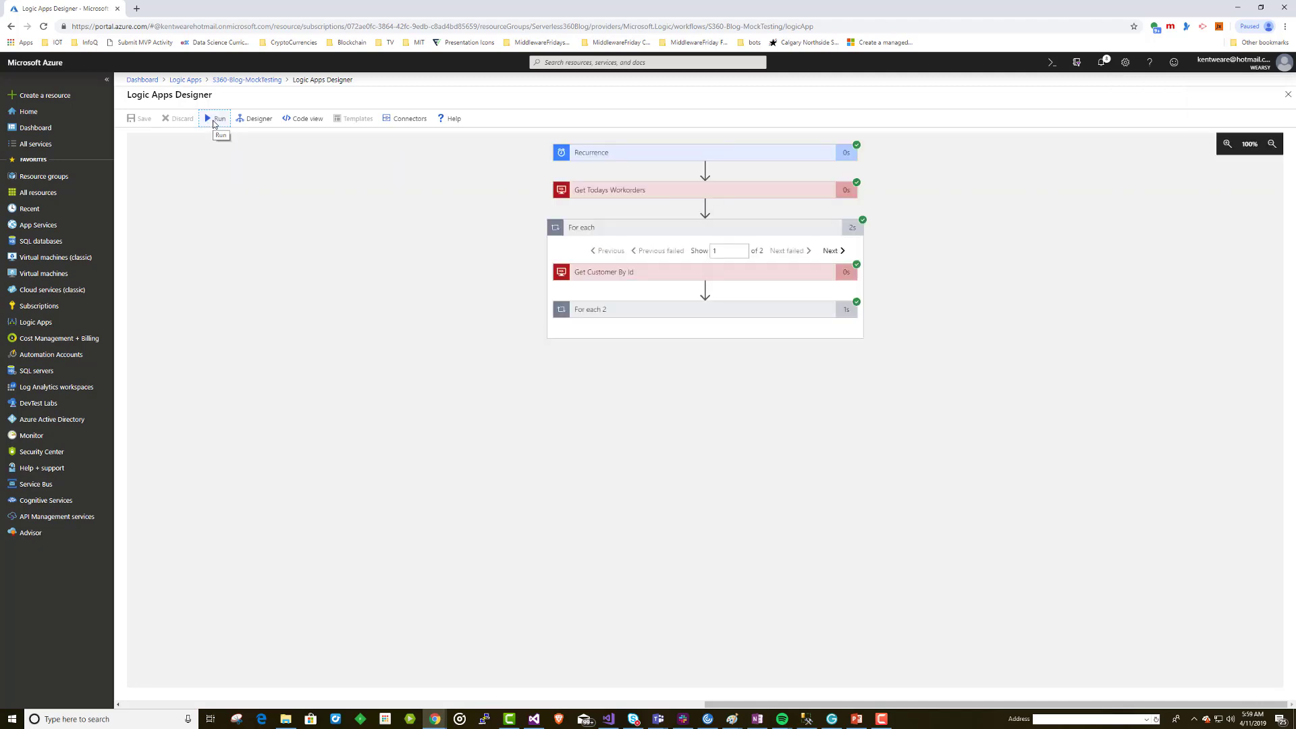
click(667, 311)
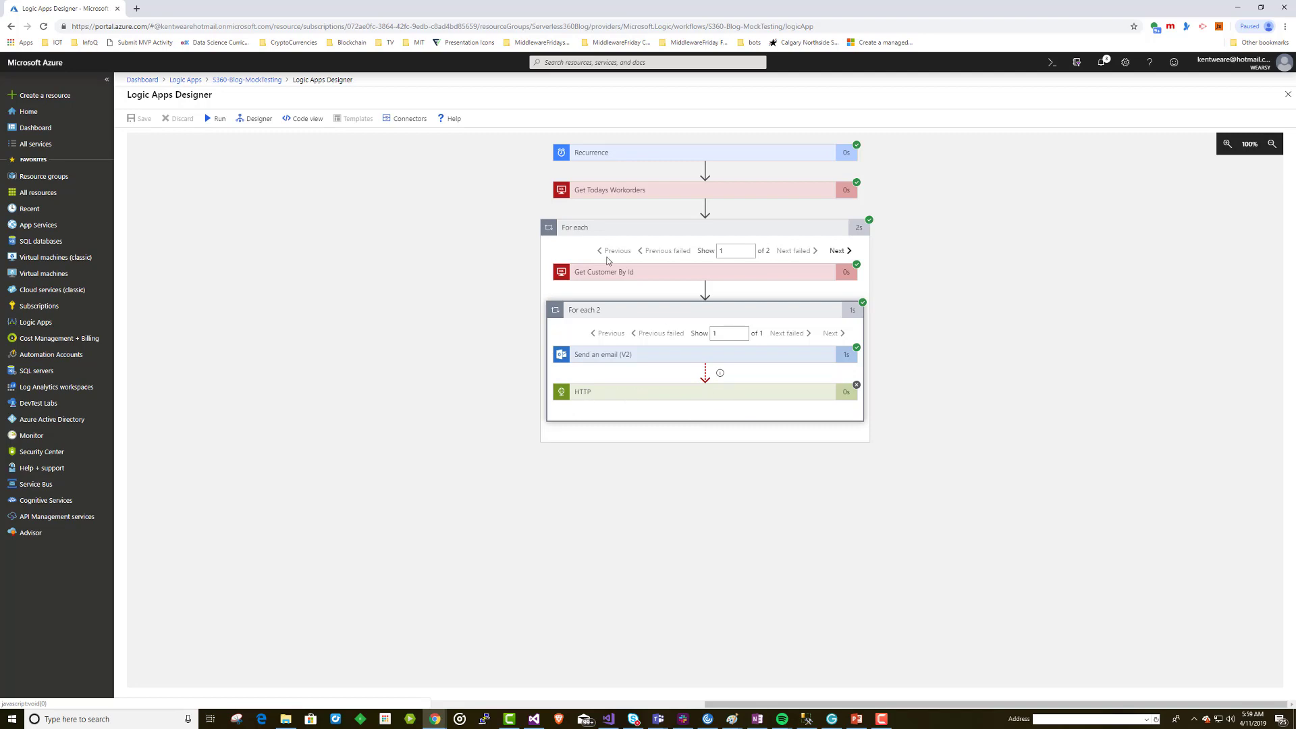
Open the S360-Blog-MockTesting-HappyPath logic app for editing and expand its For each and For each 2 loops.
click(246, 81)
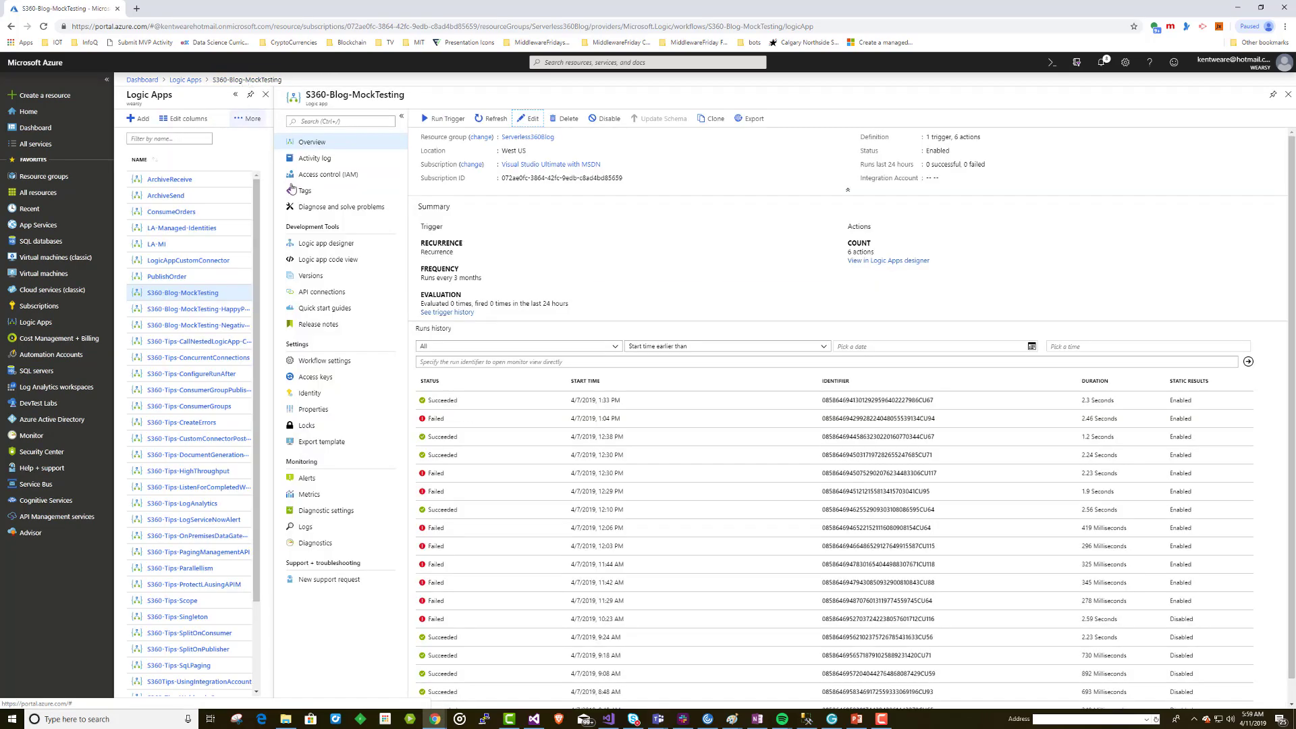
click(203, 309)
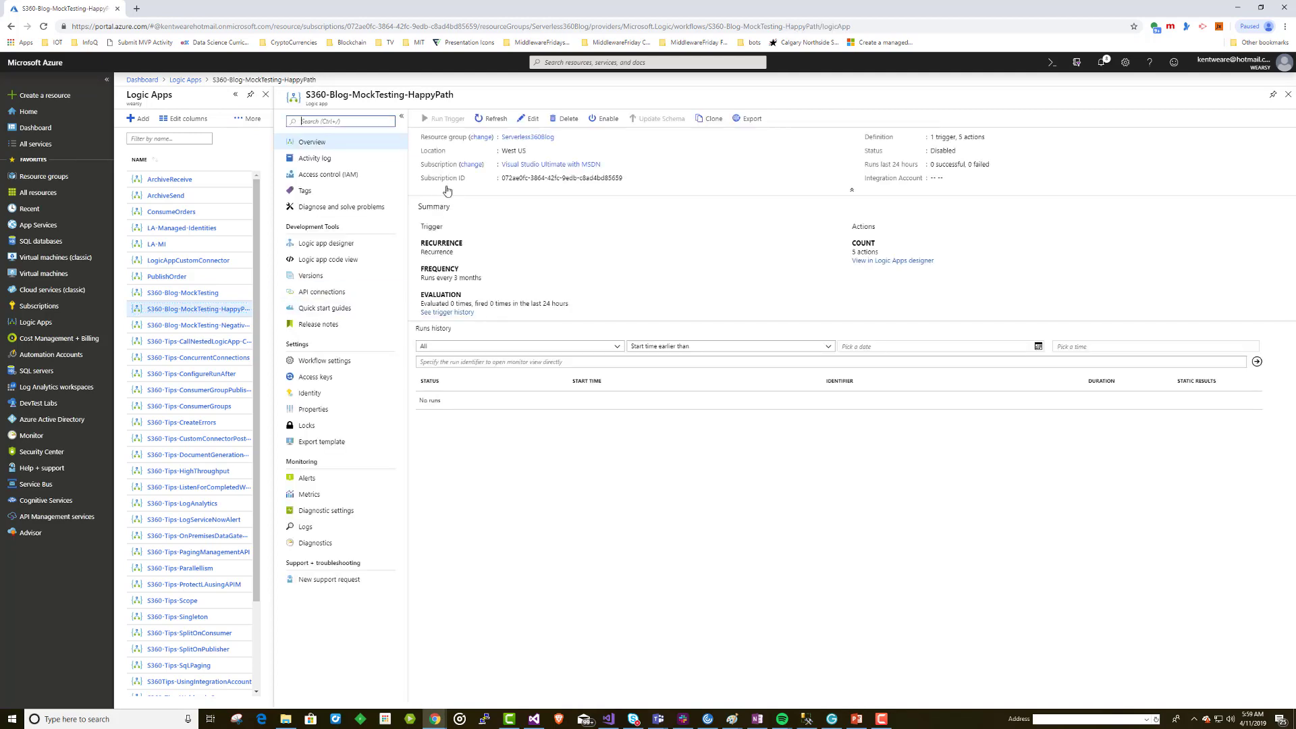
click(523, 120)
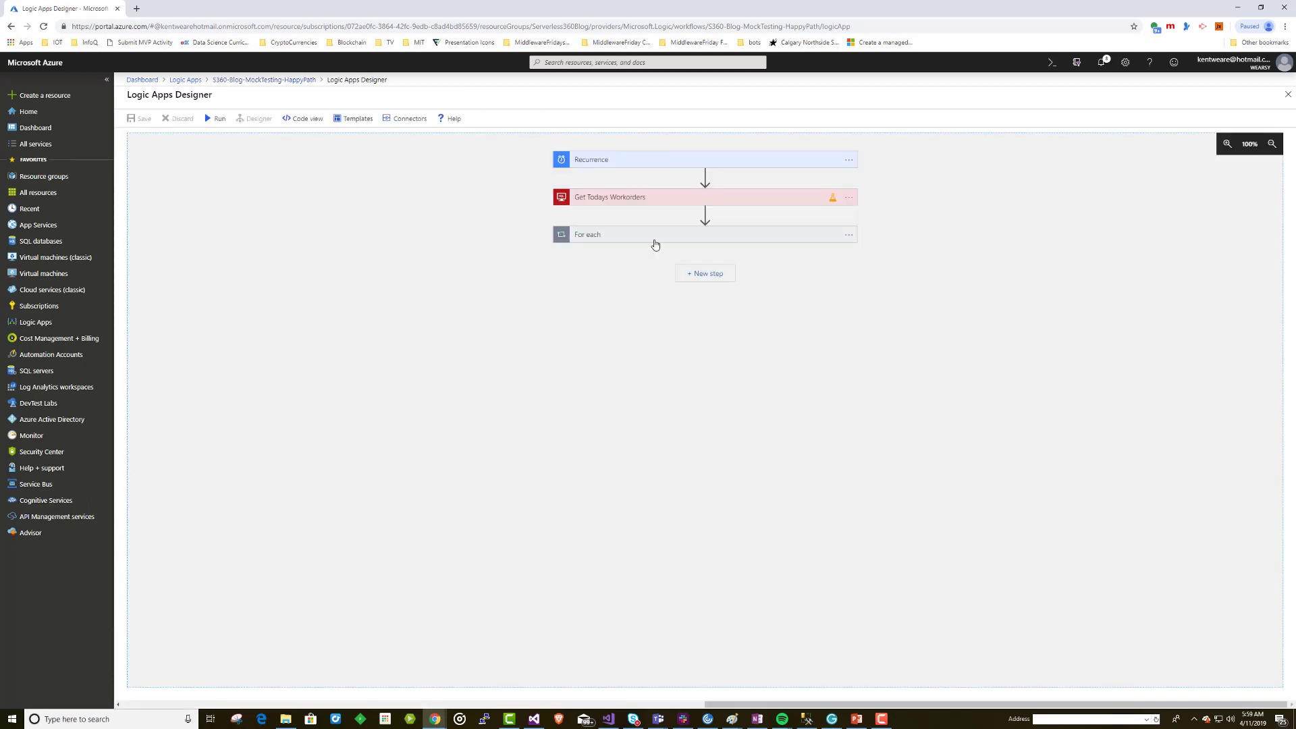
click(654, 243)
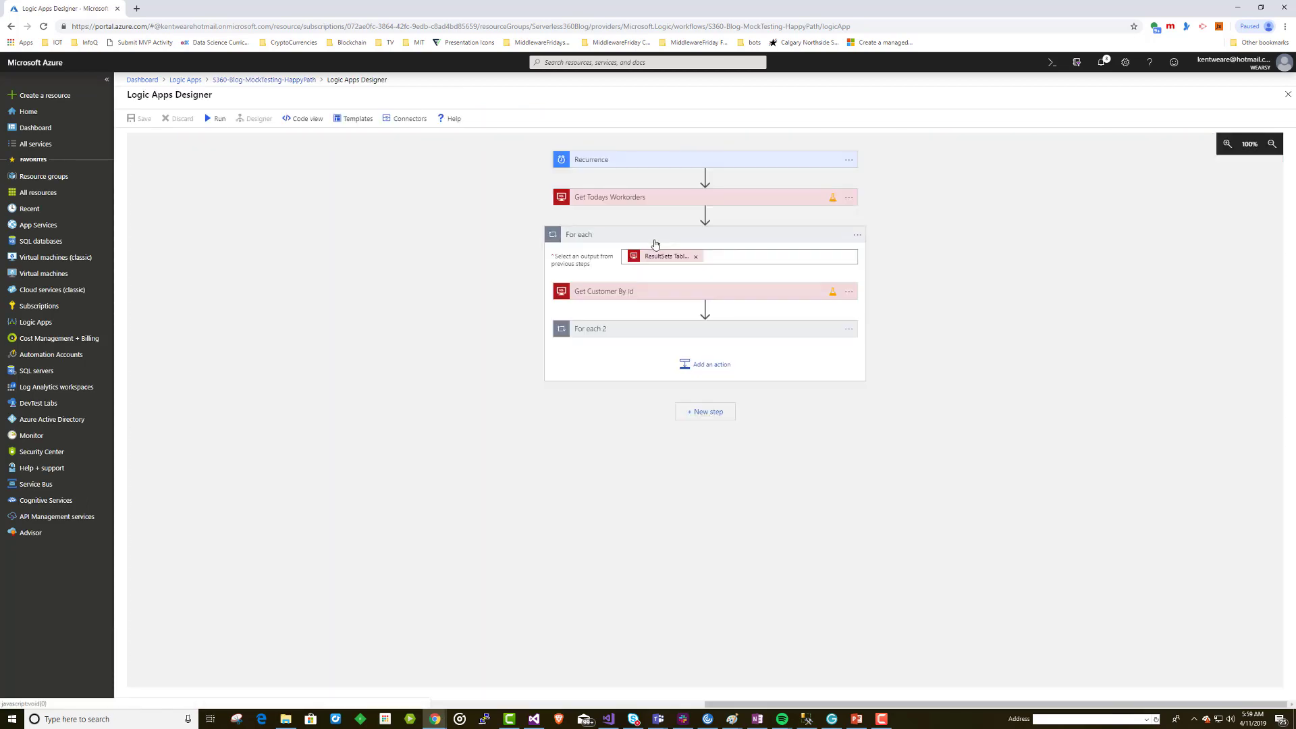
click(646, 331)
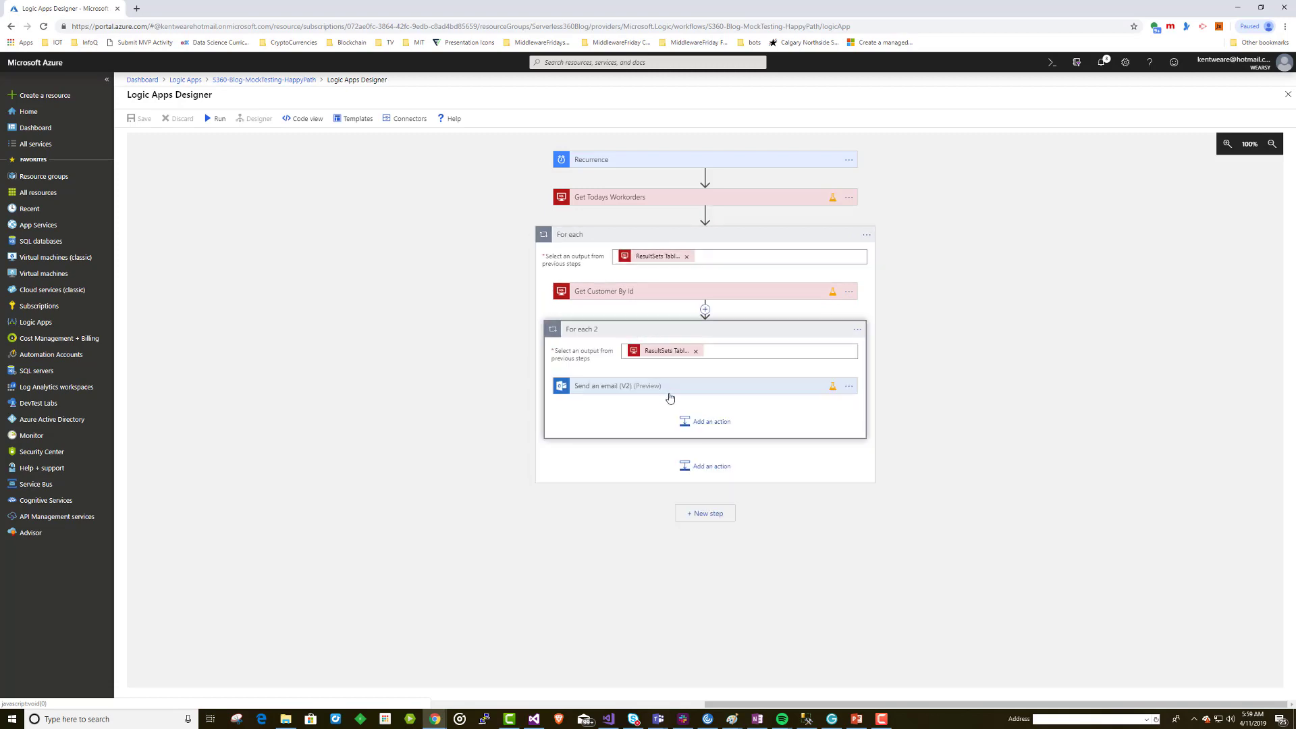
Expand the Get Todays Workorders action and open its static result settings for review.
click(786, 206)
click(848, 202)
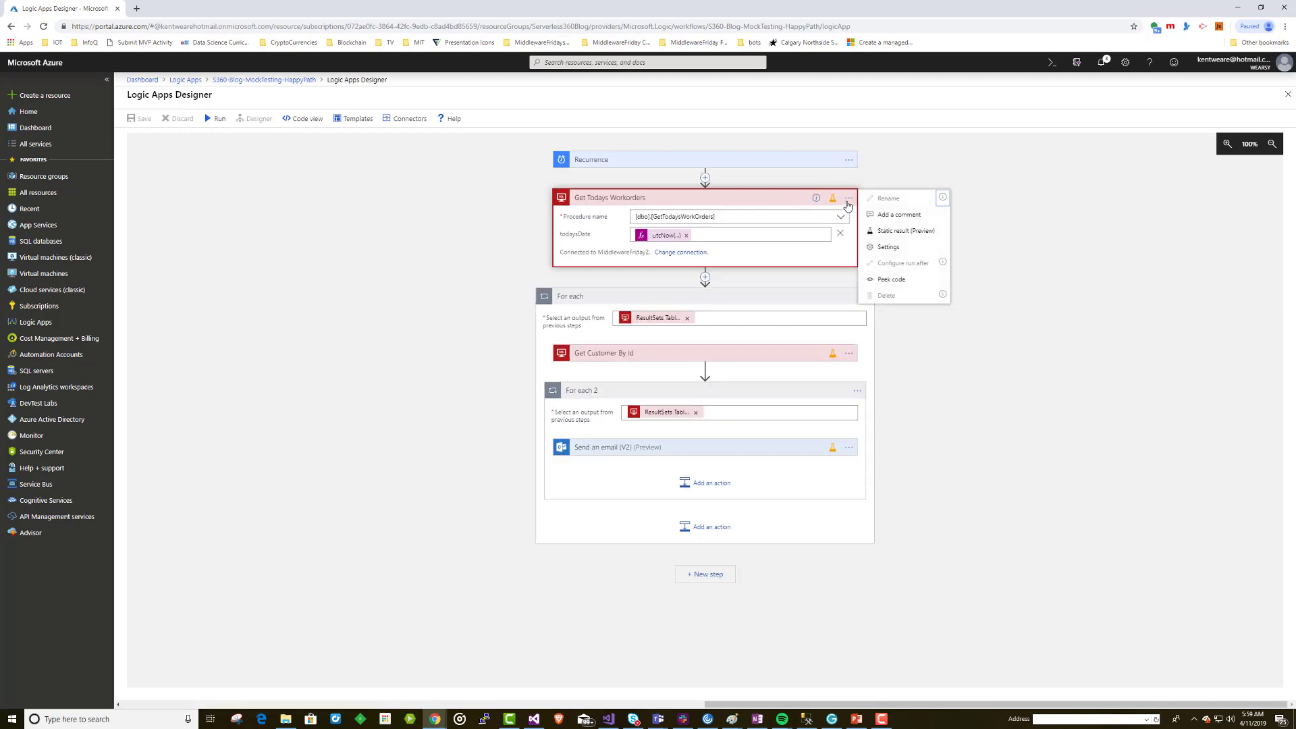
click(911, 231)
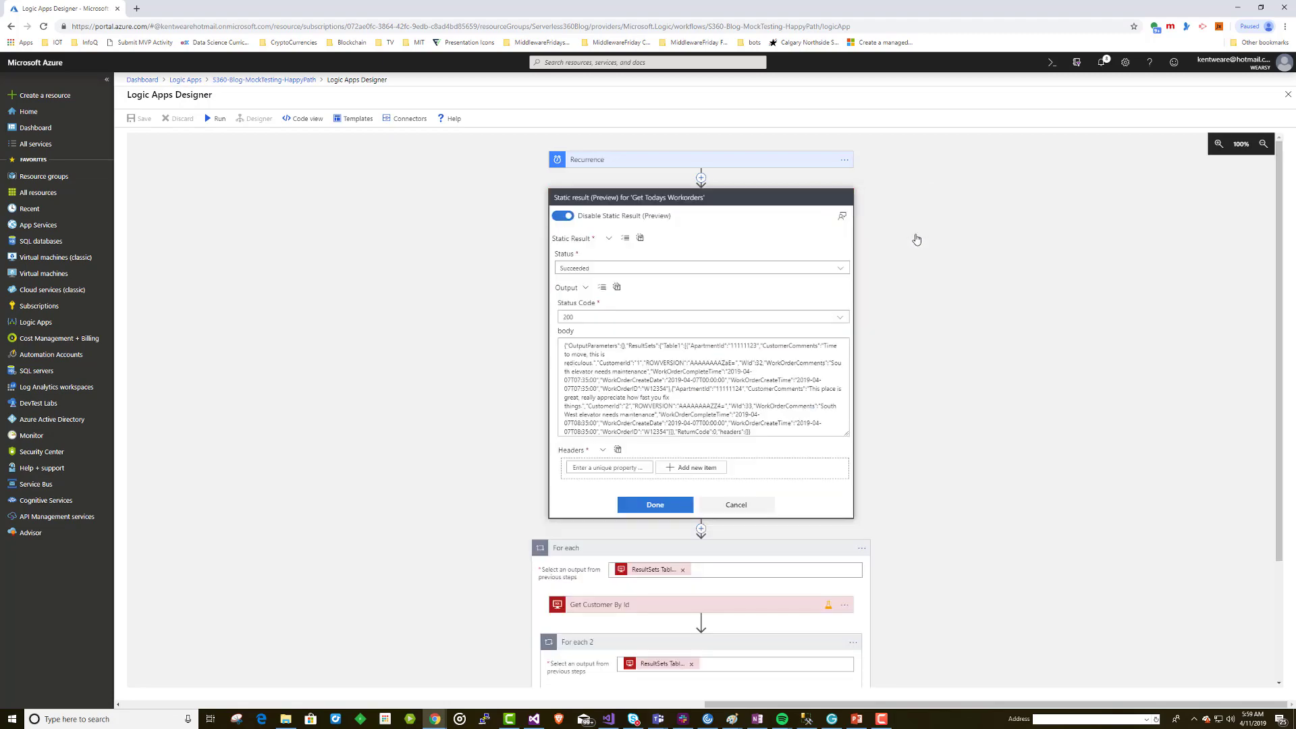
scroll(907, 331, up, 2)
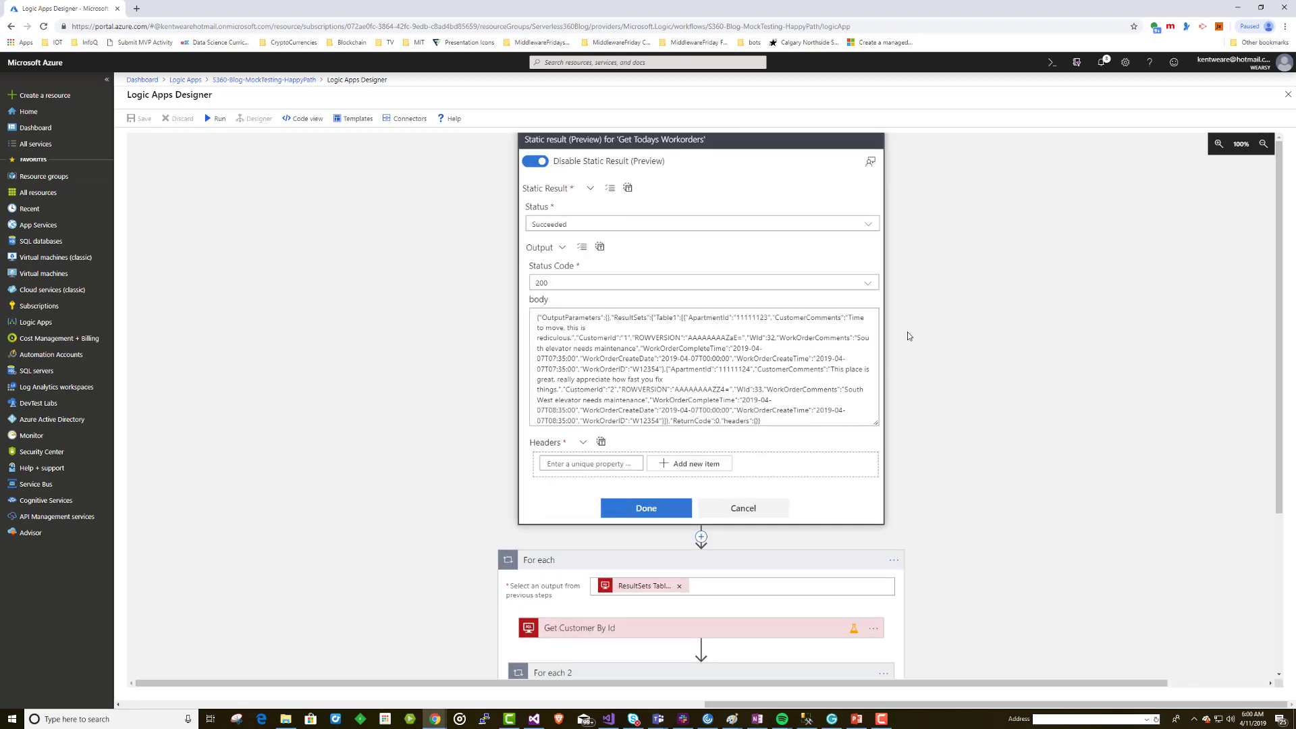
scroll(948, 341, up, 1)
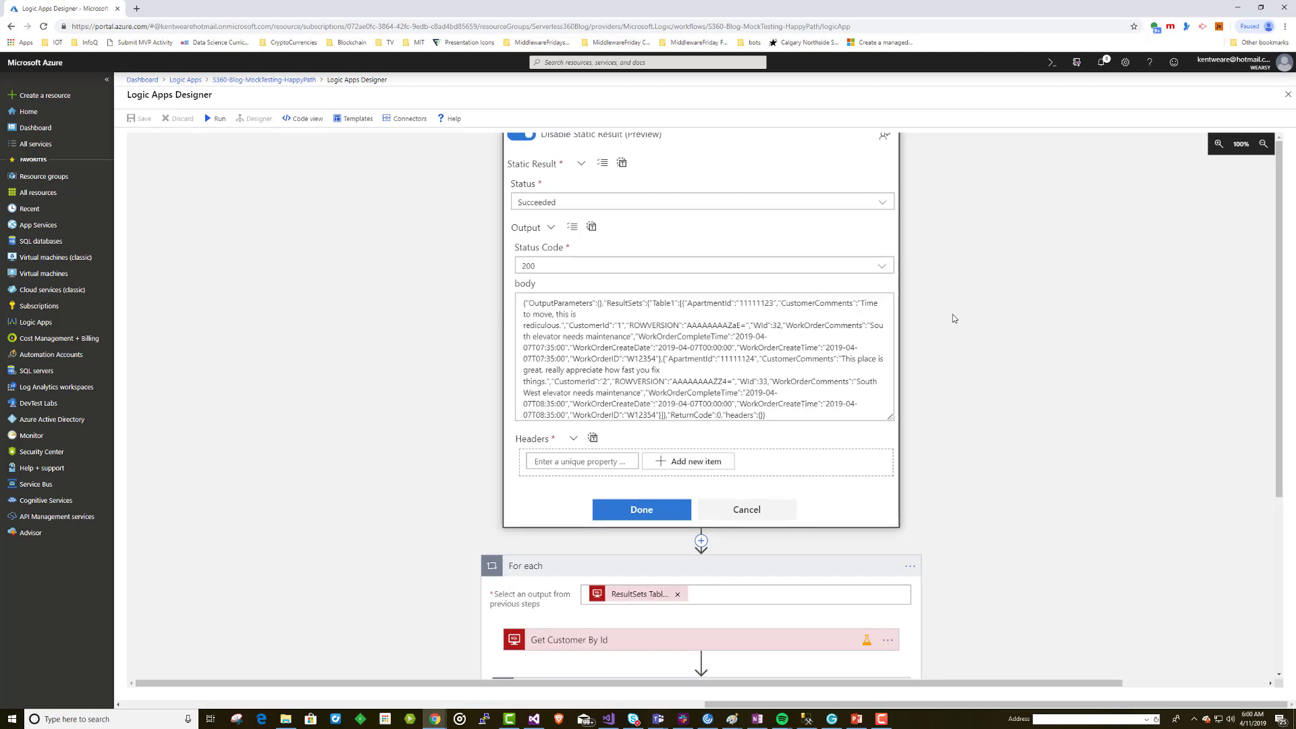
Check the static result's Status and Status Code choices, selecting 200 as the status code.
click(628, 212)
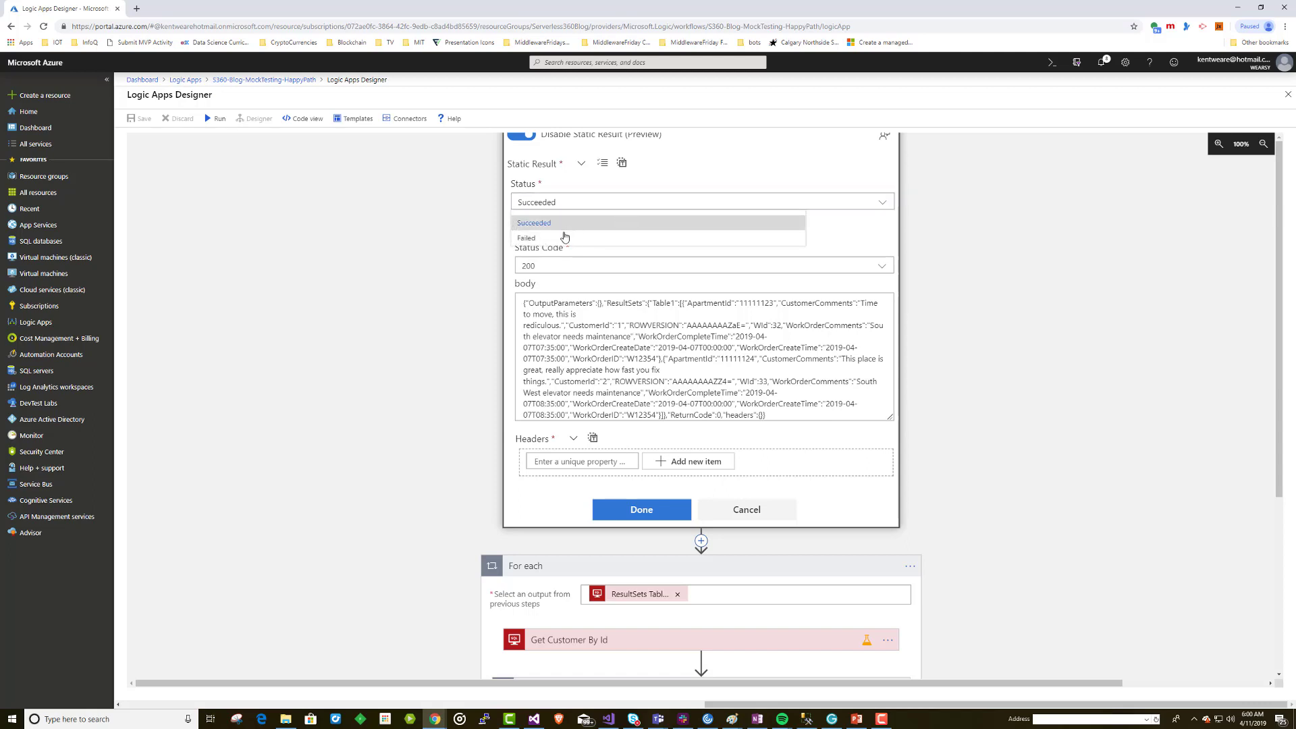
click(749, 172)
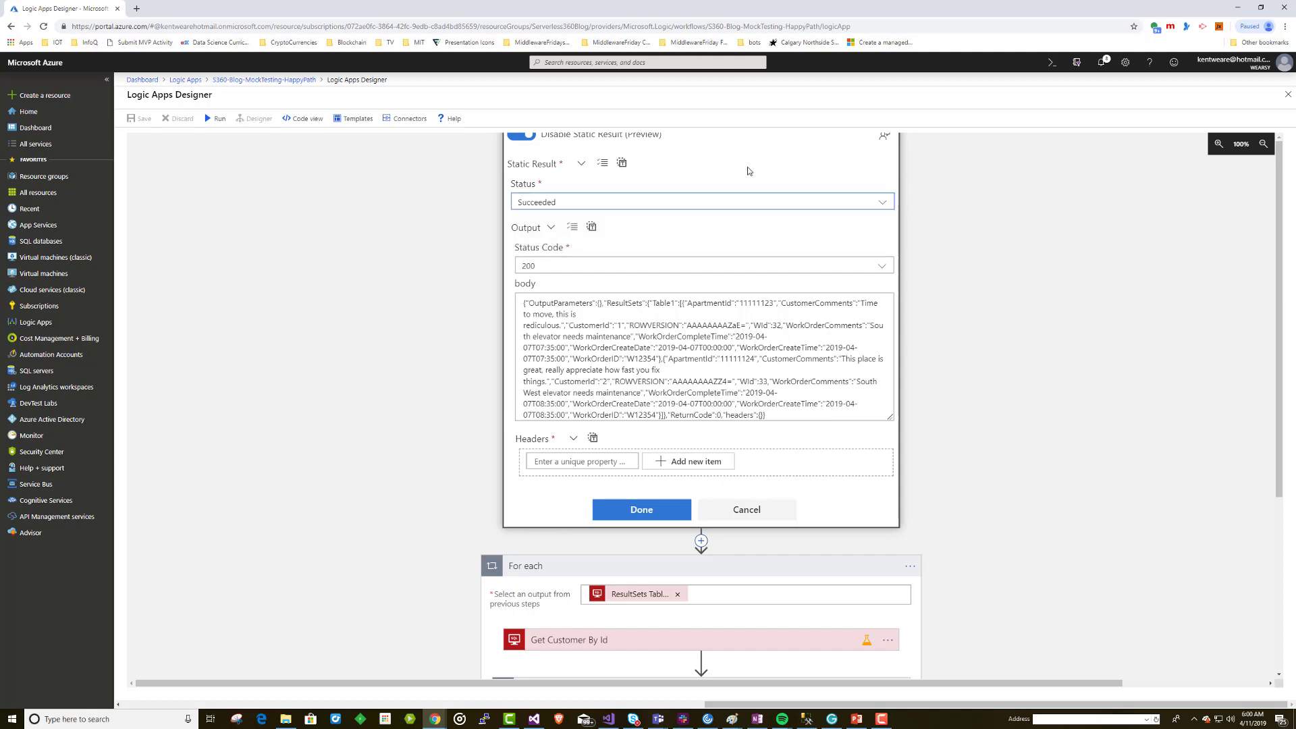
click(557, 273)
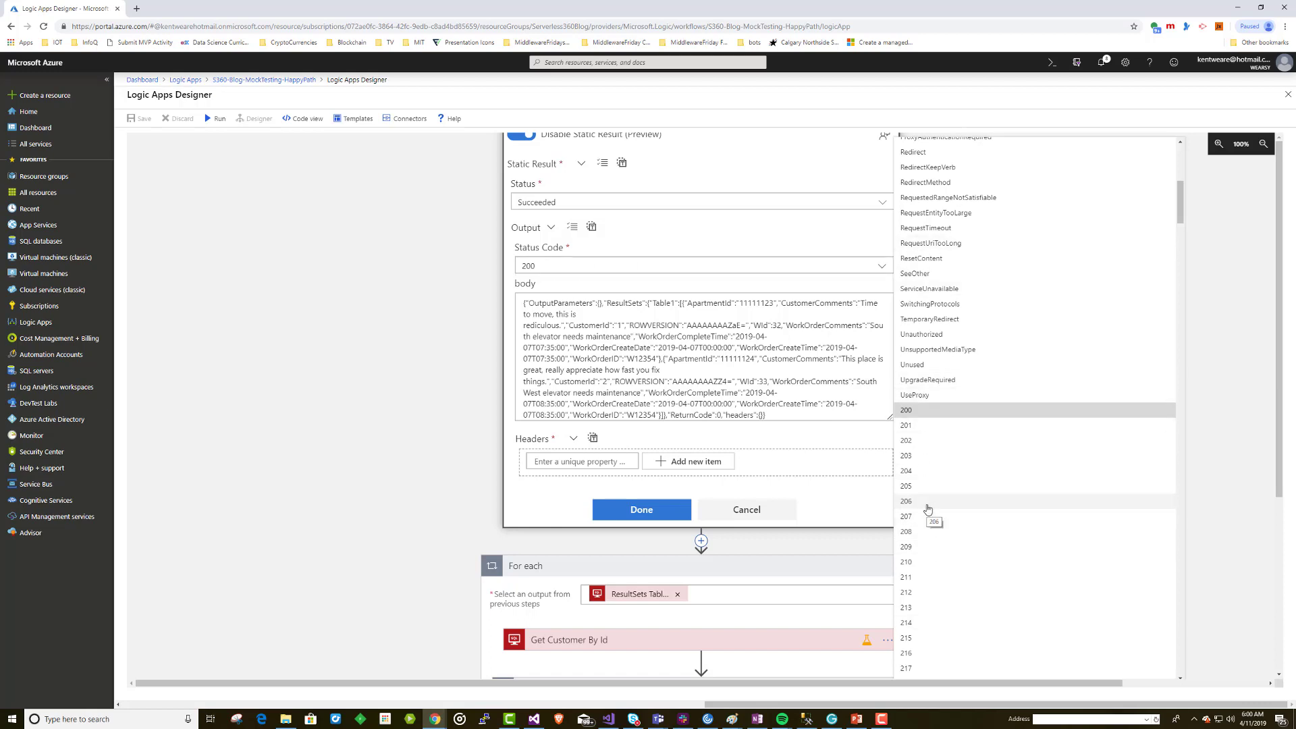
click(905, 413)
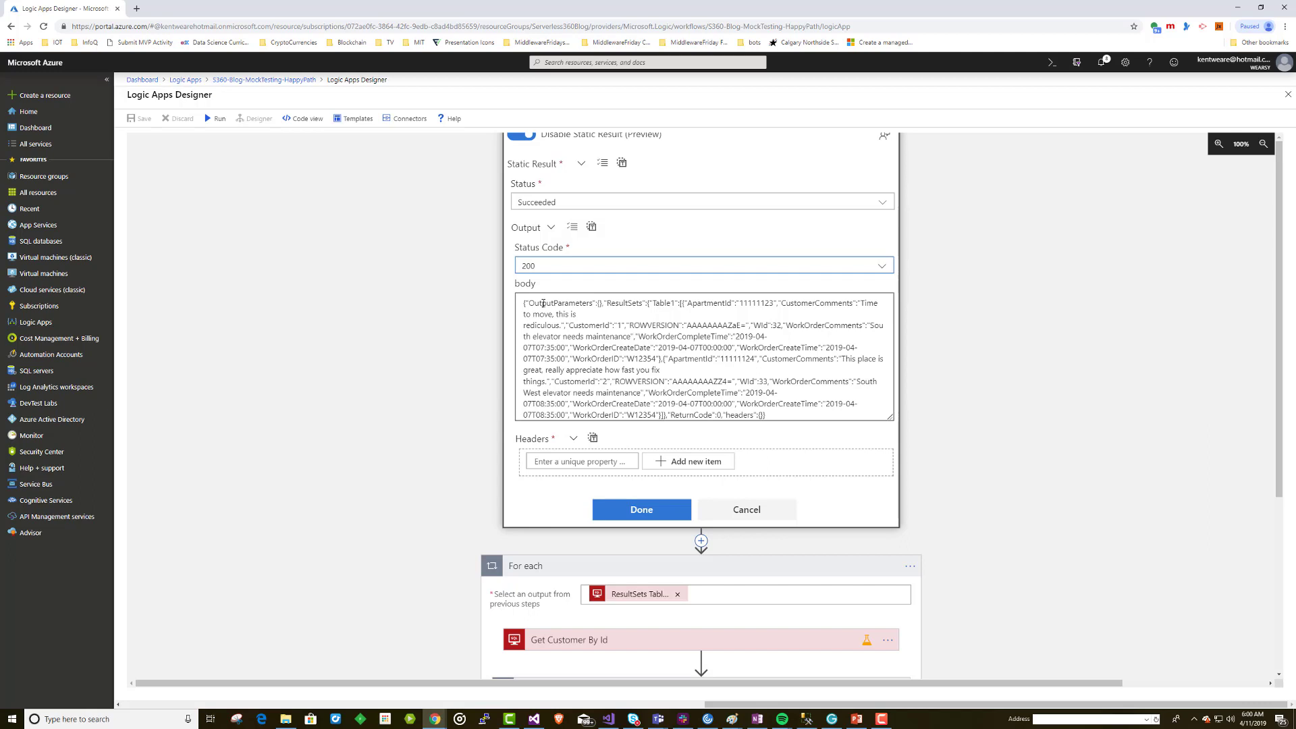
Switch the static result's output to its JSON view, review the mock response from start to end, and close without saving.
click(591, 228)
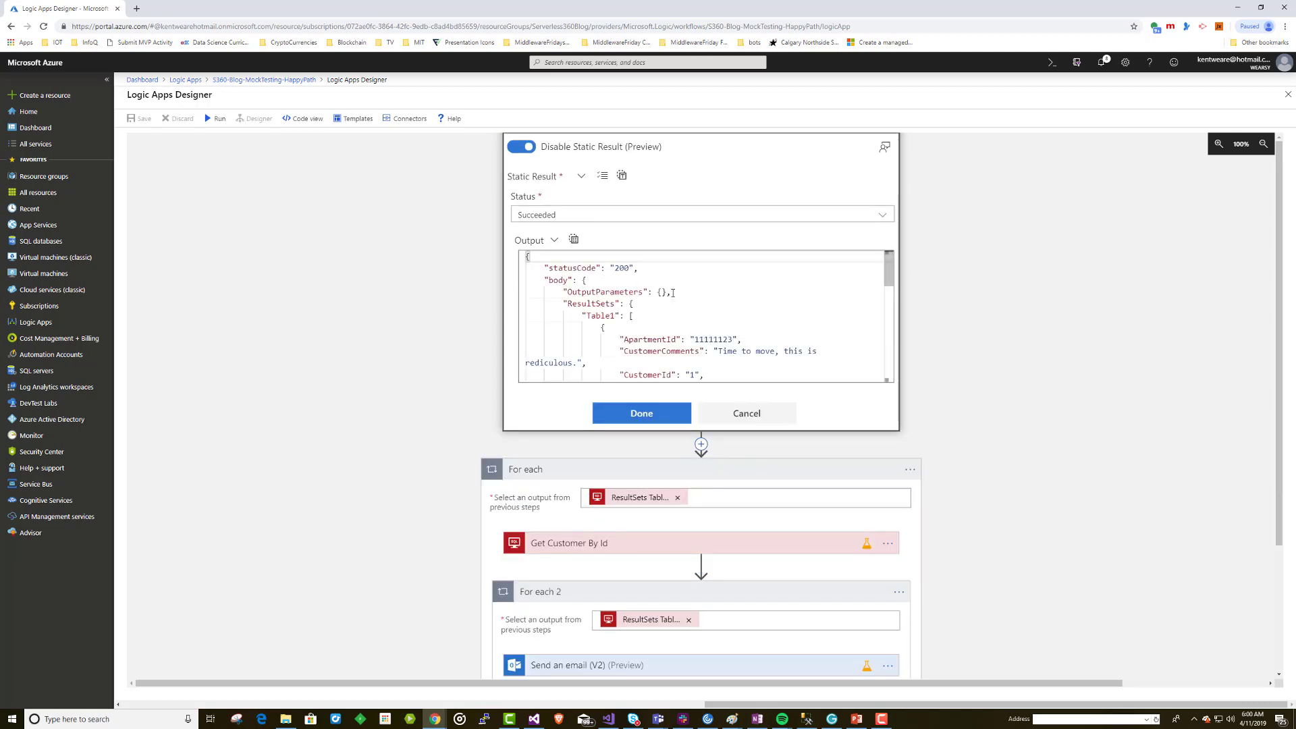
drag(890, 277, 895, 202)
drag(544, 268, 695, 329)
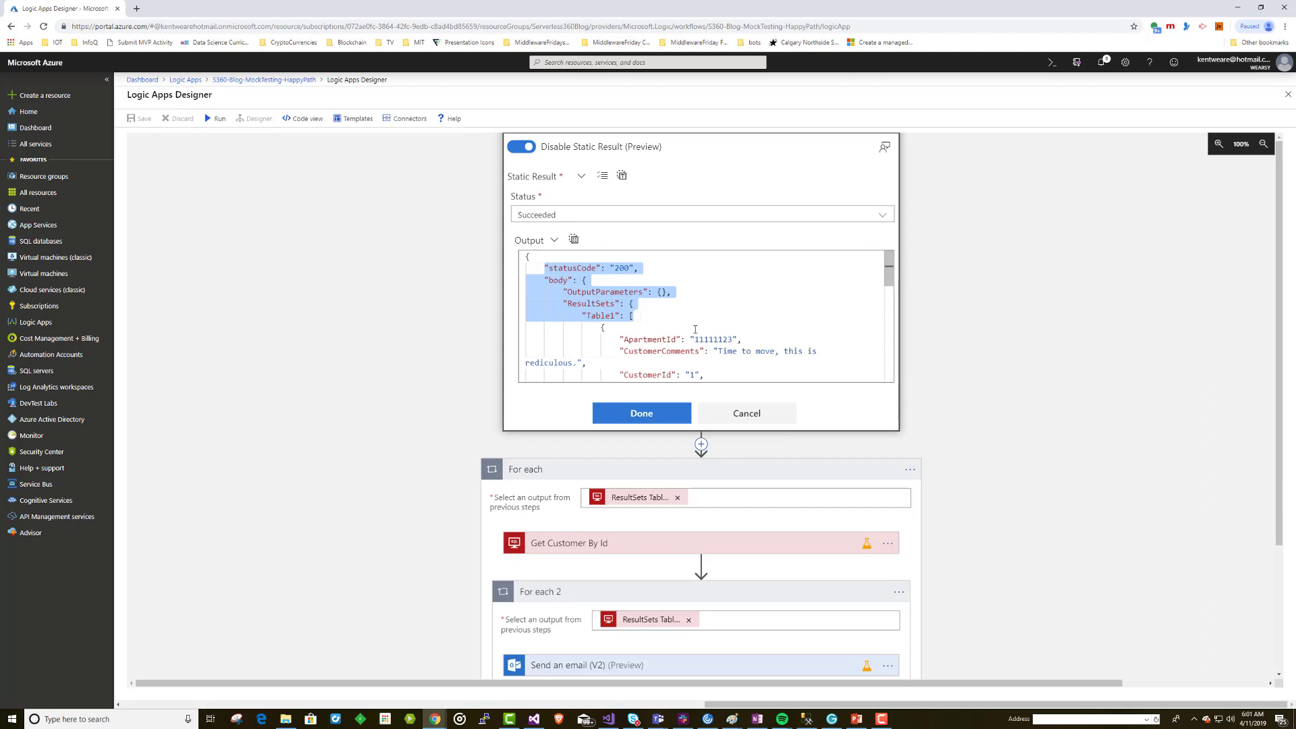
click(586, 280)
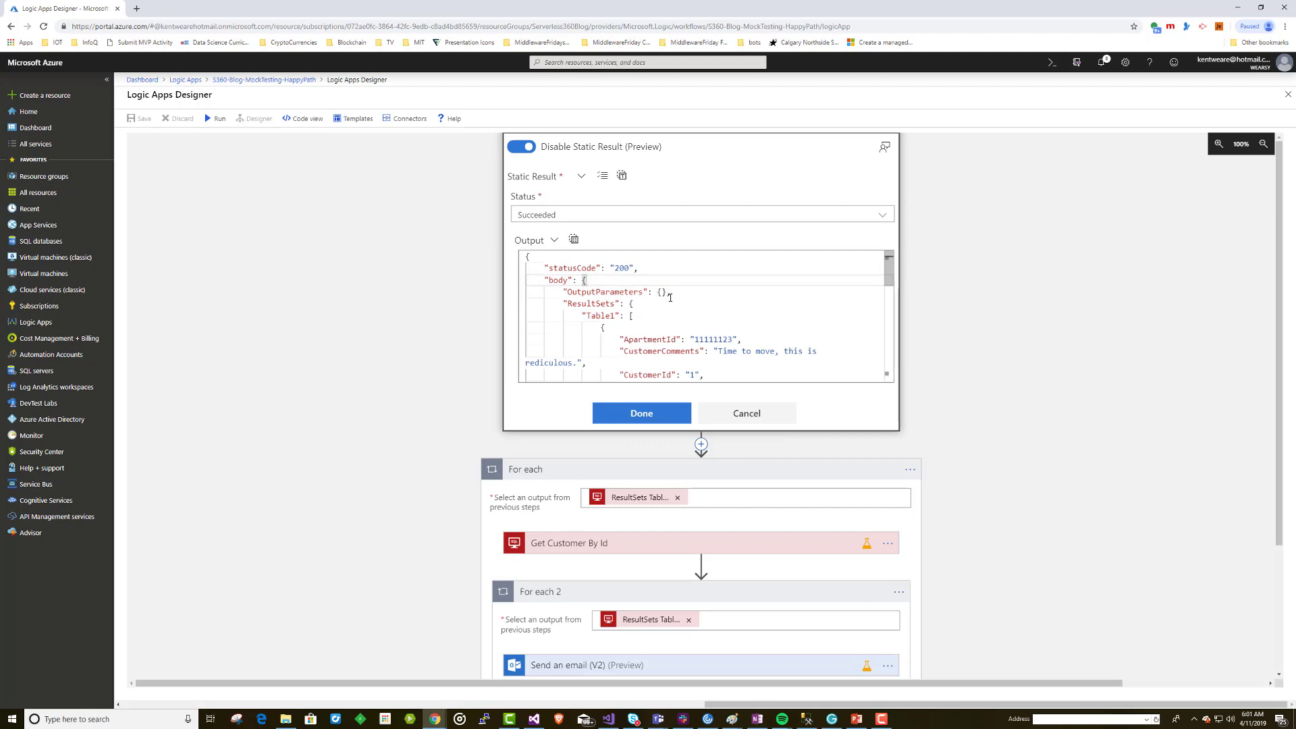
scroll(587, 307, down, 10)
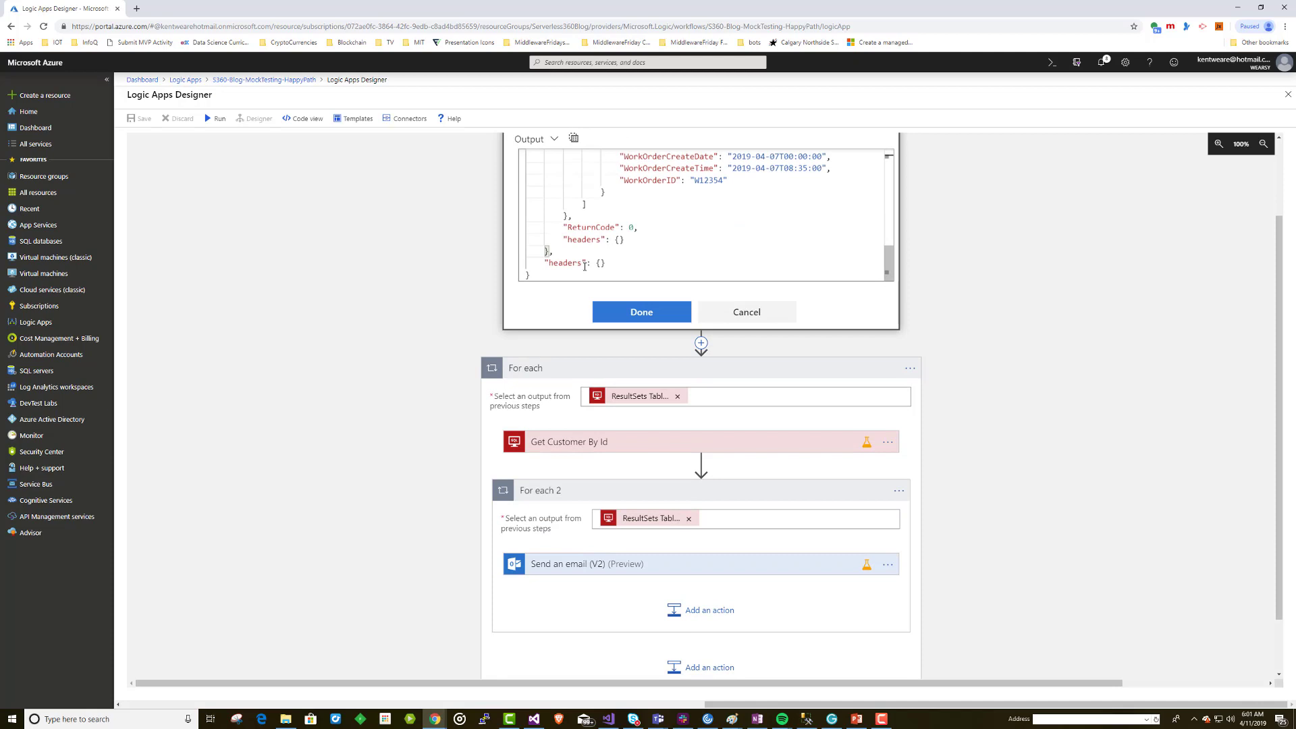
scroll(588, 267, up, 1)
scroll(877, 418, up, 3)
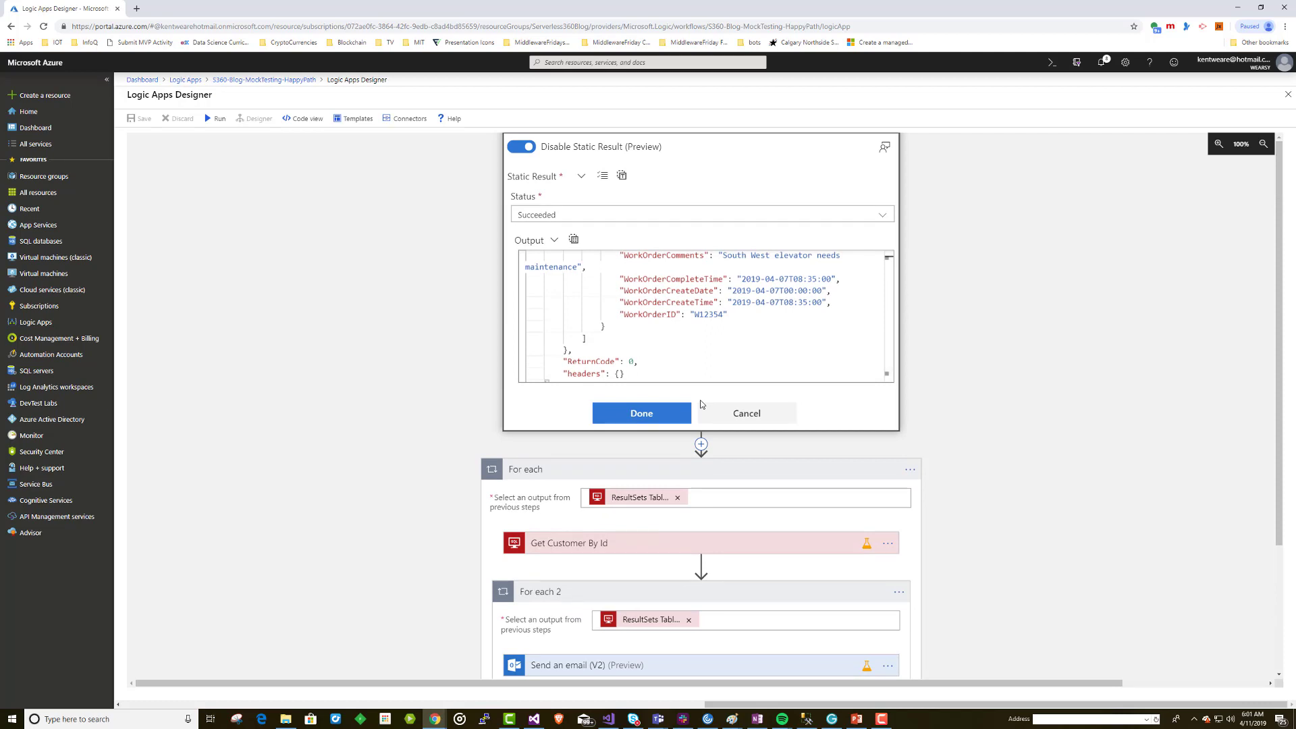
click(747, 413)
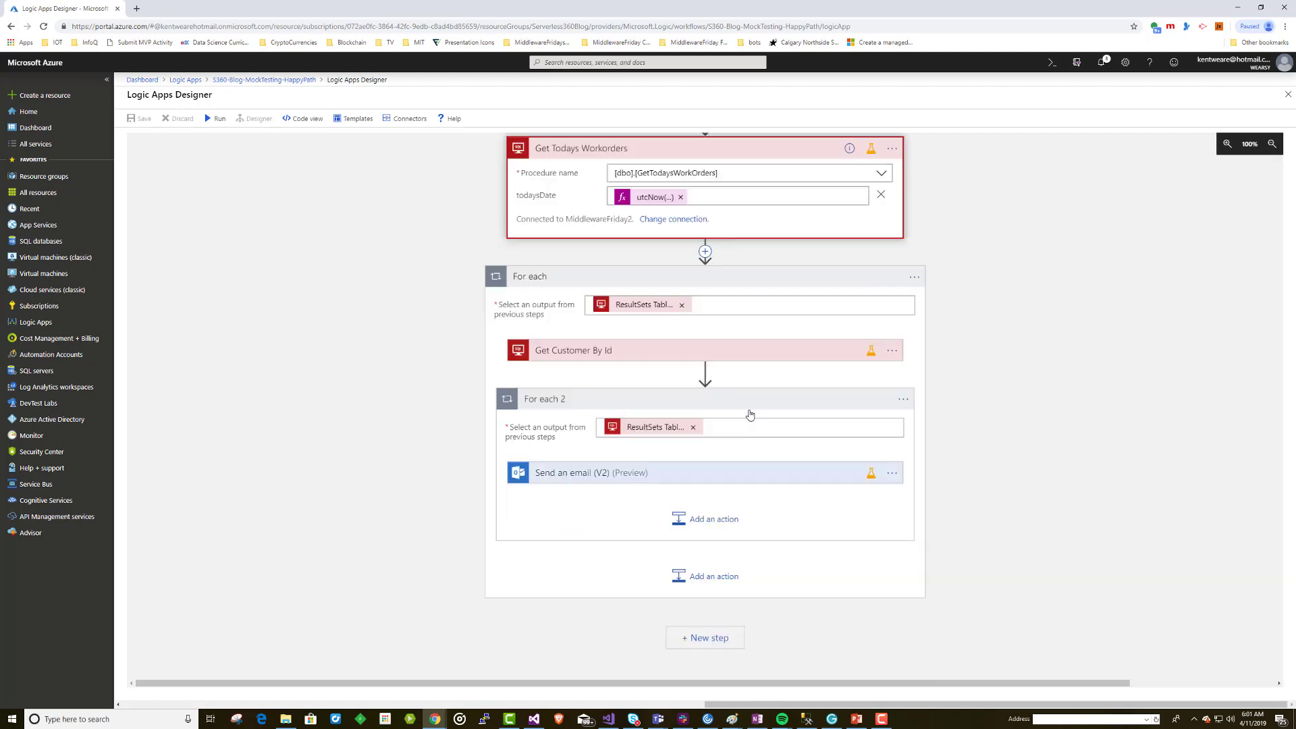
Open the static result for Get Customer By Id, enlarge and review its mock response body, and accept the settings.
click(892, 351)
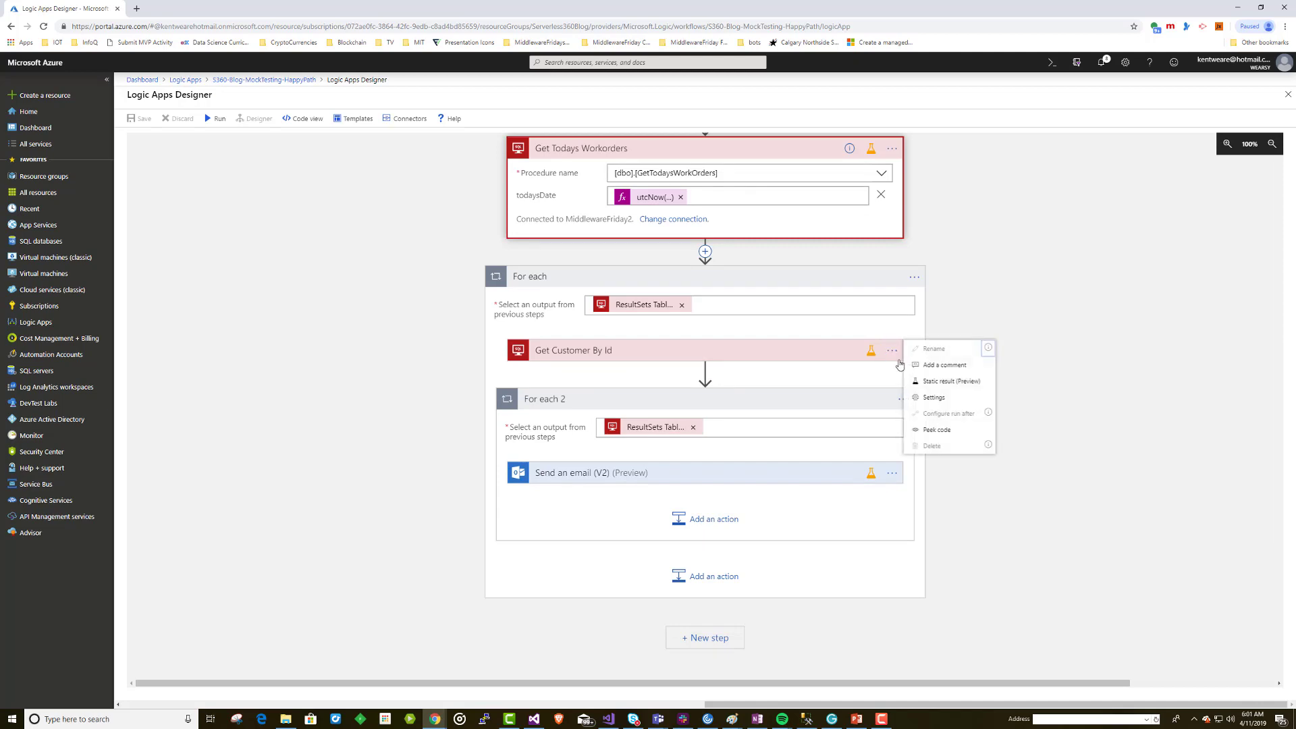
click(976, 382)
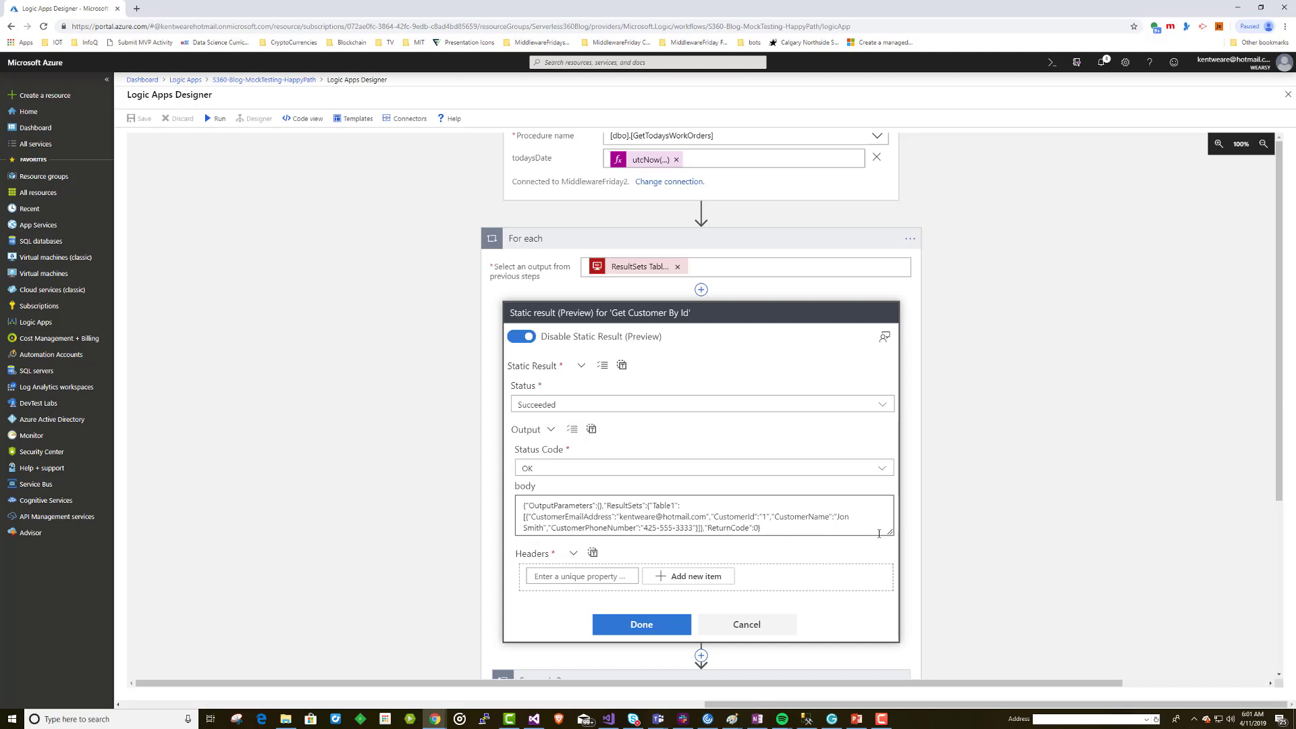
mouse_move(892, 532)
mouse_down()
mouse_move(893, 570)
mouse_move(892, 548)
mouse_up()
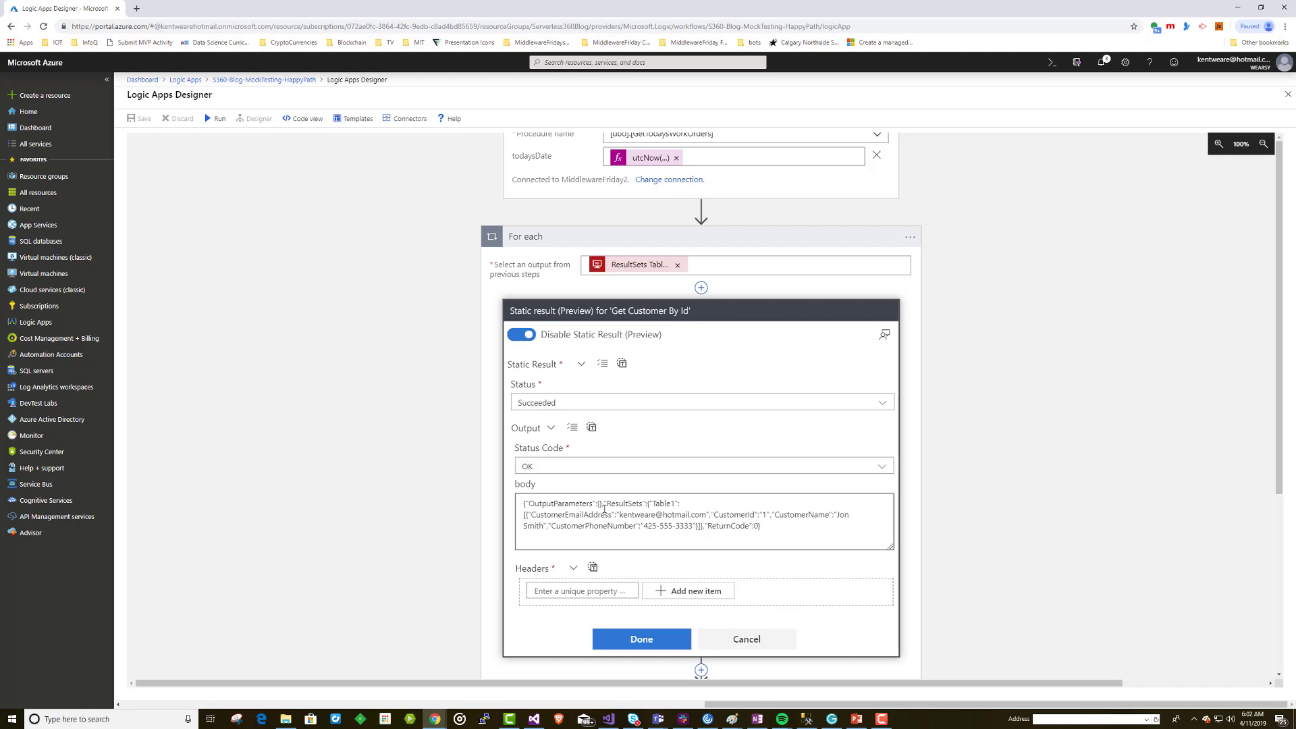
drag(771, 534, 524, 503)
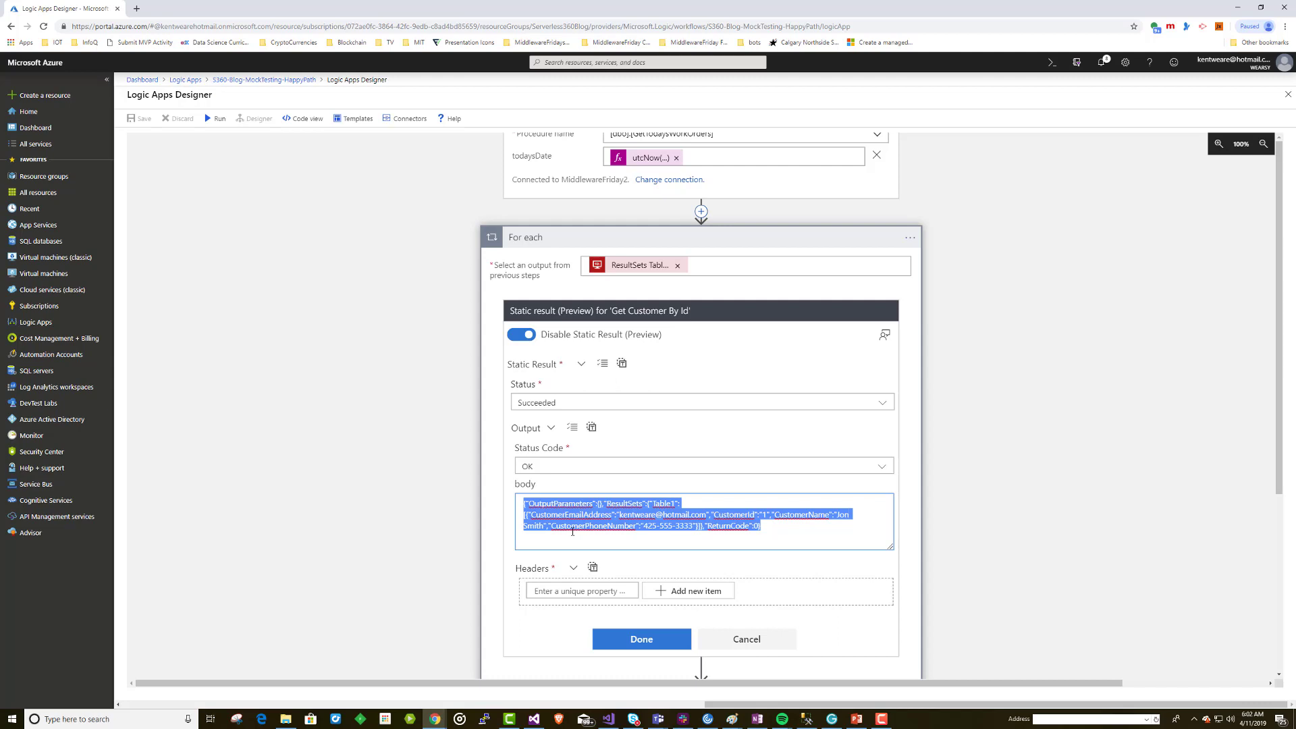
click(645, 640)
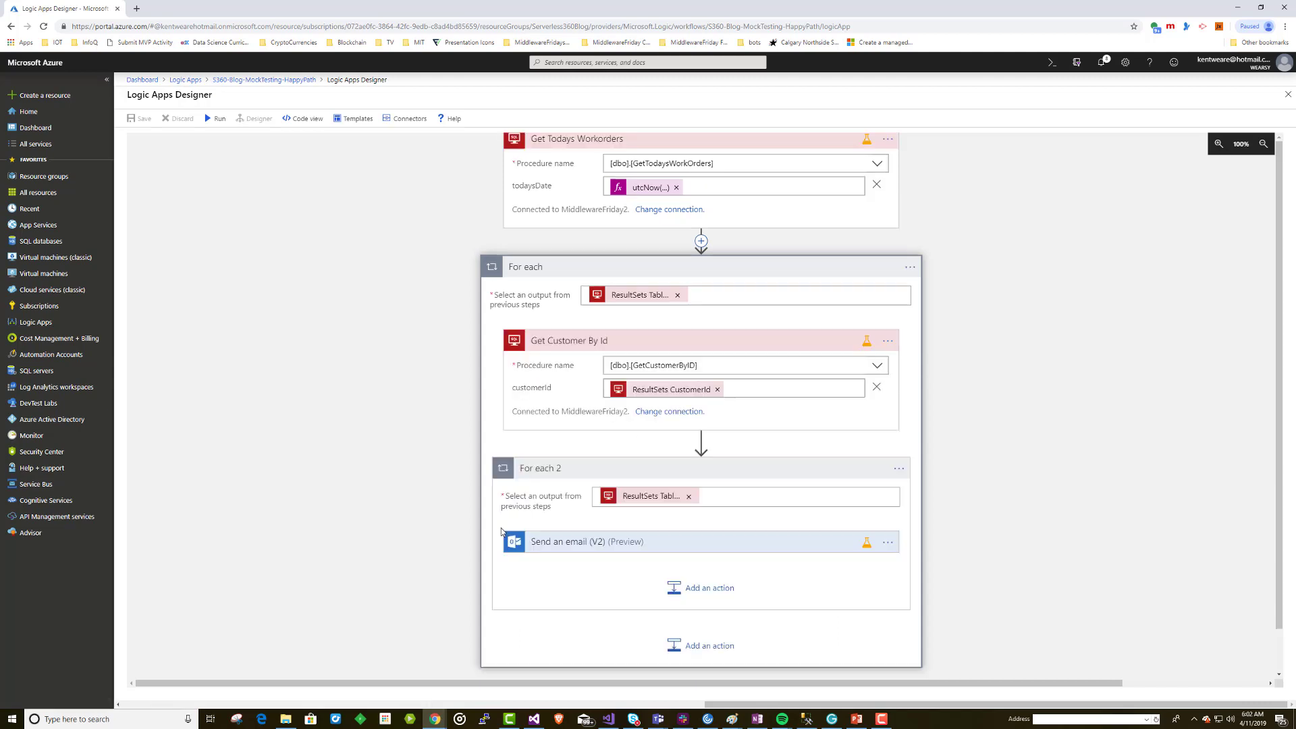
Expand the Send an email (V2) action inside For each 2 and open its static result settings.
scroll(527, 516, down, 1)
click(574, 501)
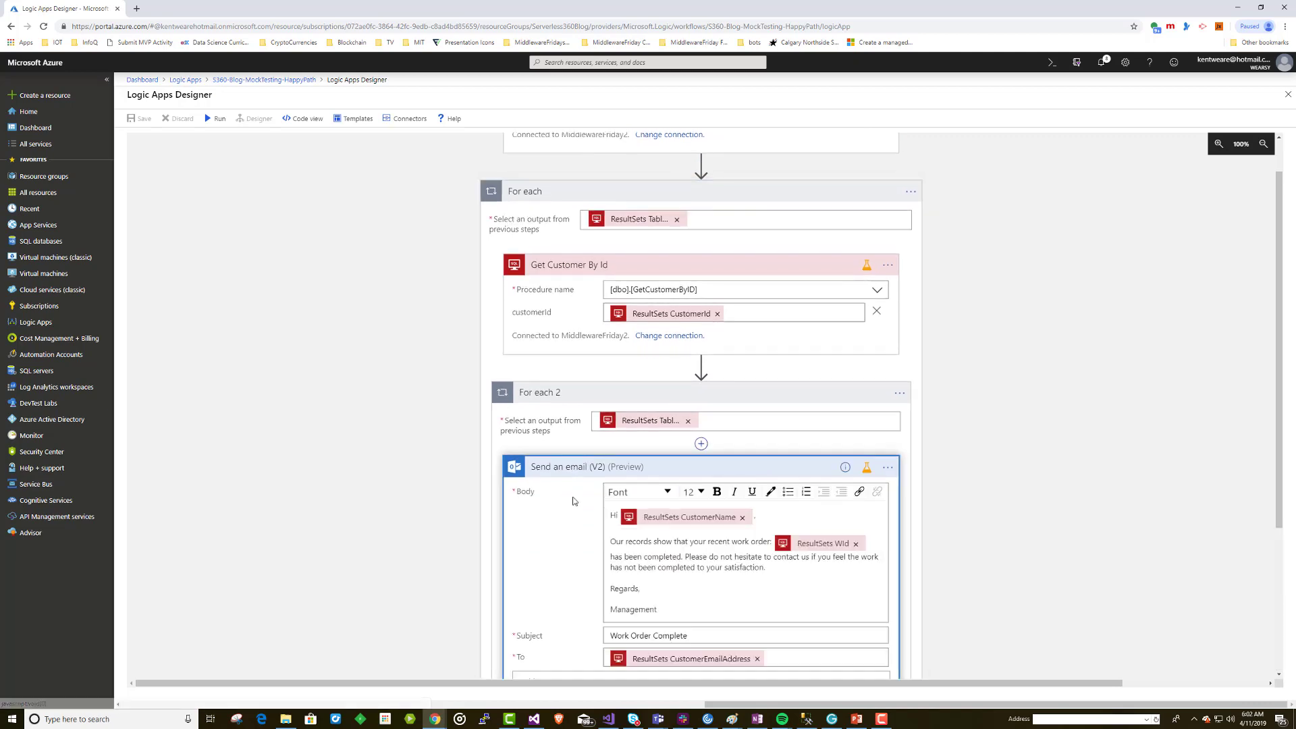
scroll(746, 533, down, 1)
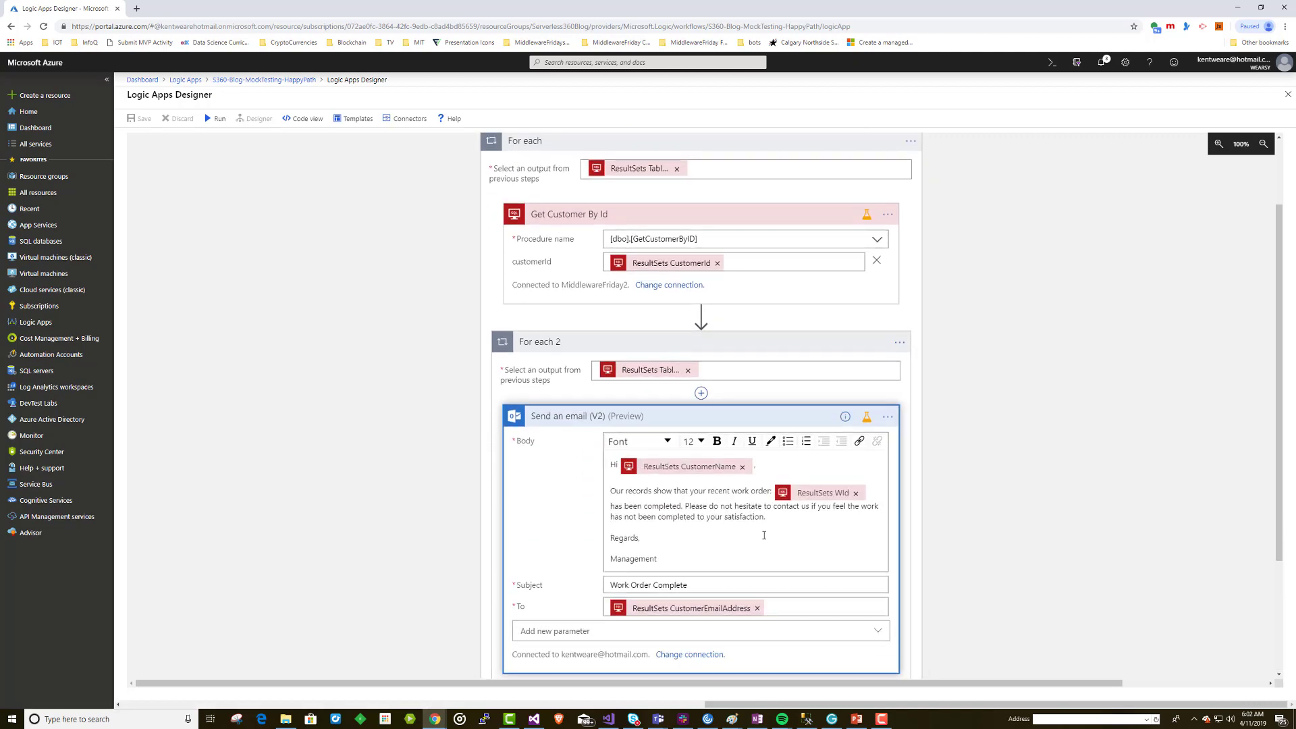
click(887, 417)
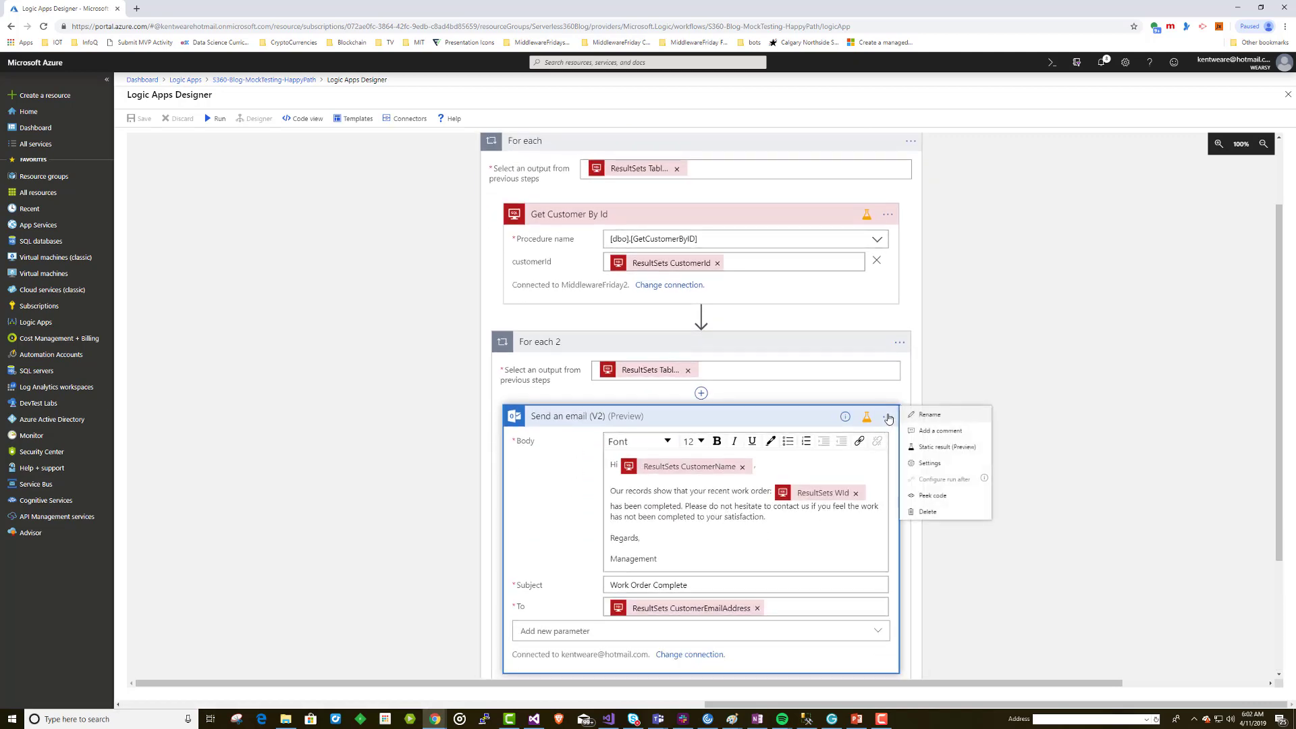
click(920, 447)
Review the email action's mocked status, status code and full list of response headers.
scroll(732, 489, down, 1)
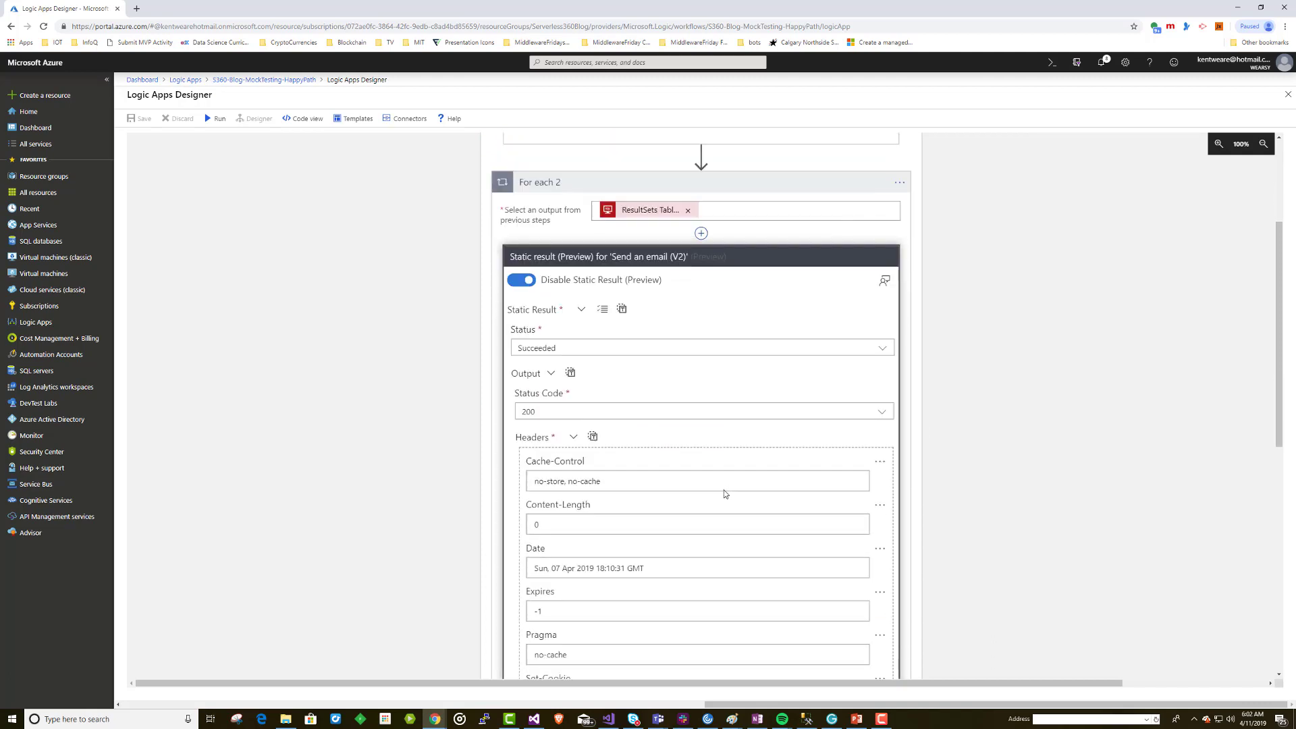
scroll(724, 494, down, 2)
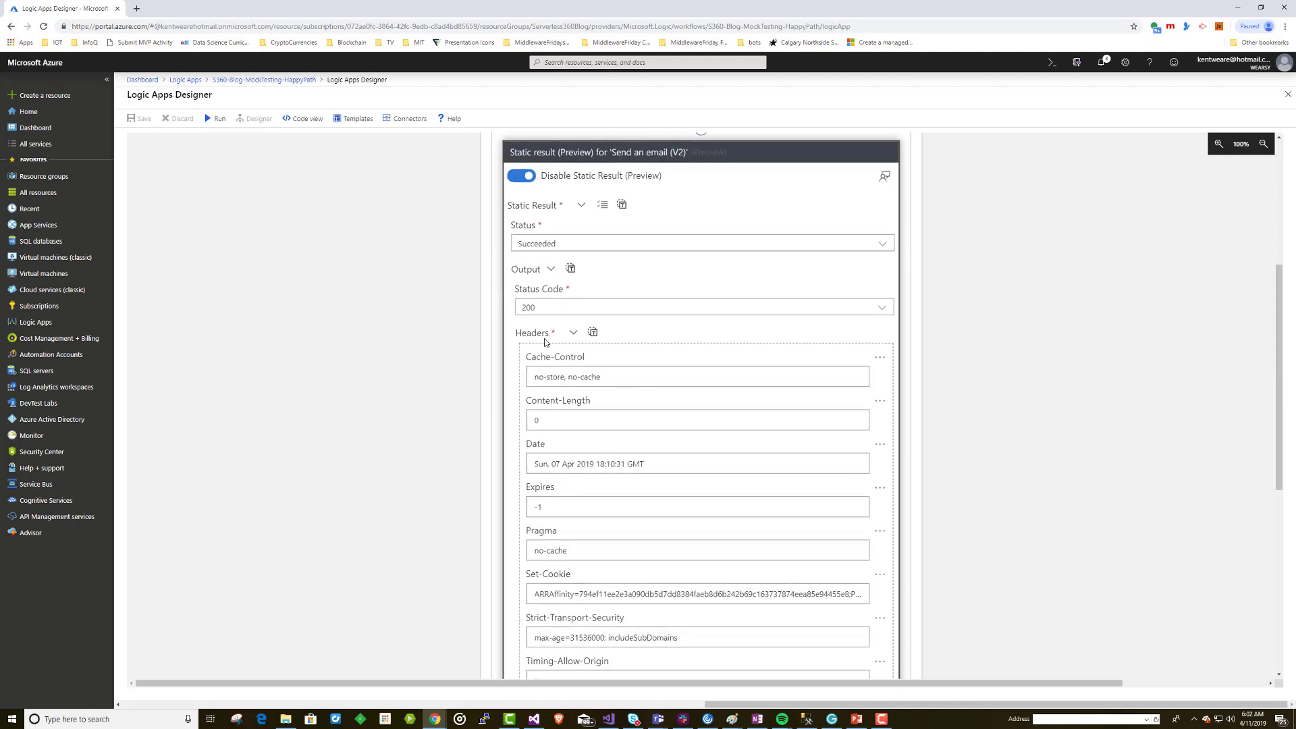
scroll(557, 361, down, 1)
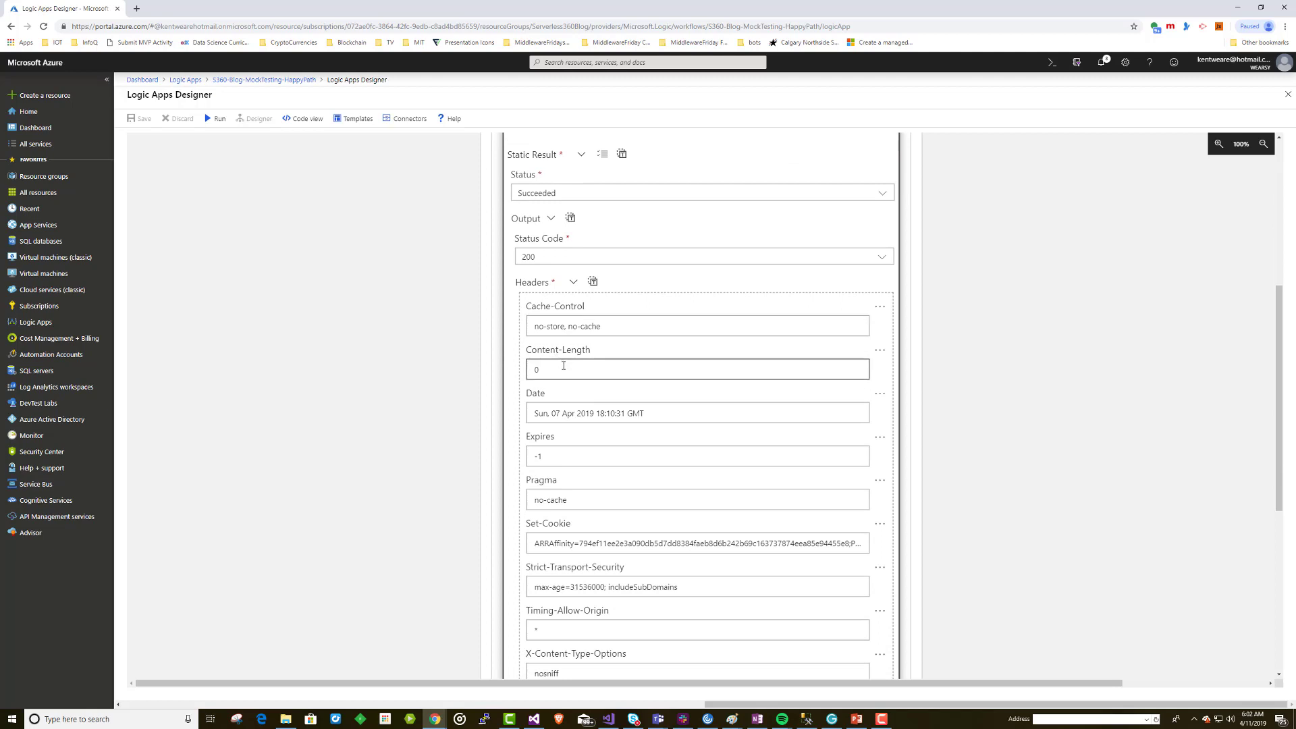
scroll(563, 365, down, 1)
scroll(613, 387, down, 1)
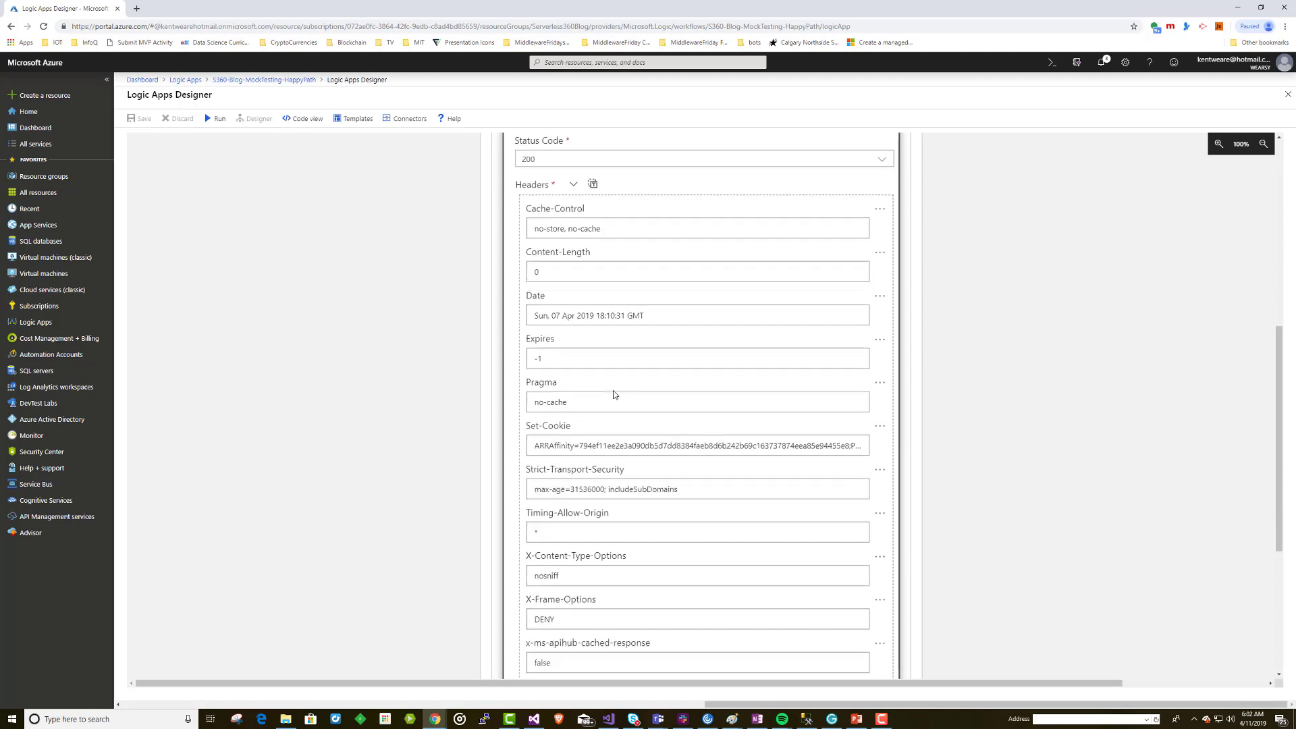
scroll(614, 394, down, 3)
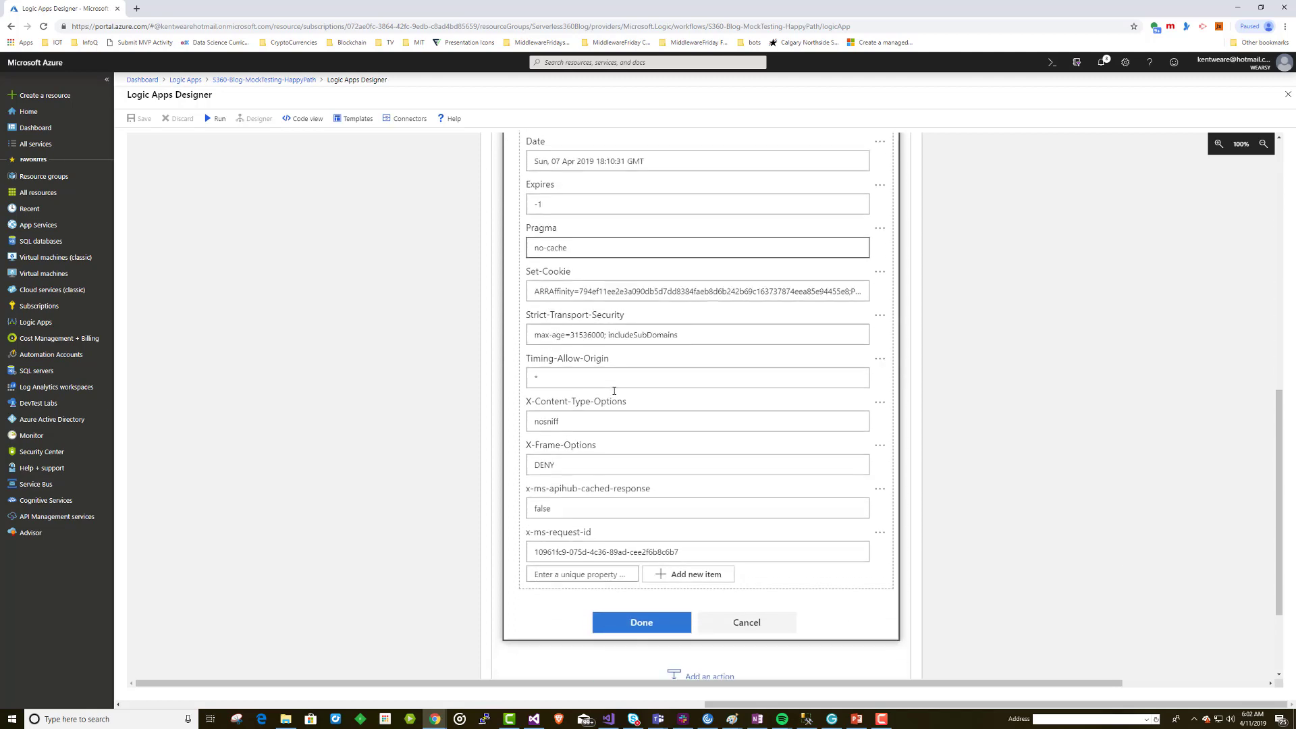
scroll(614, 395, up, 7)
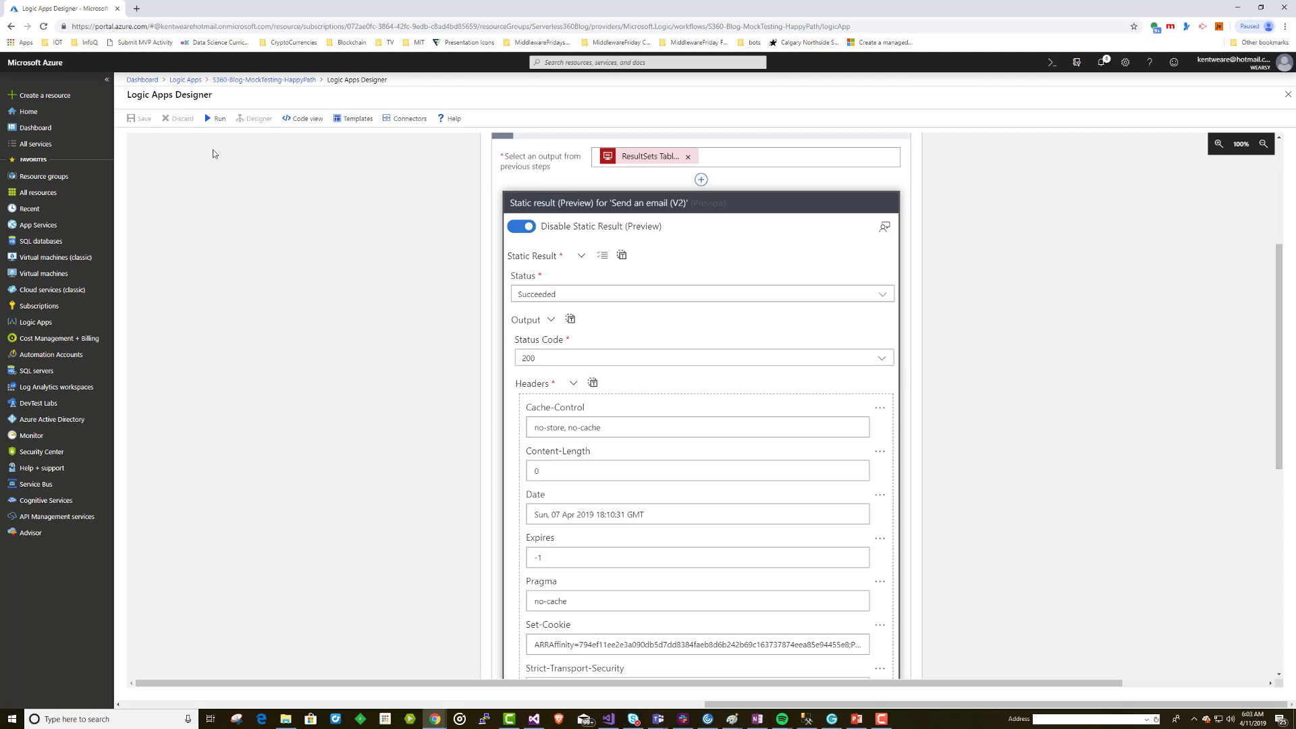
Run the happy-path logic app and inspect the output body of Get Todays Workorders in the run result.
click(214, 121)
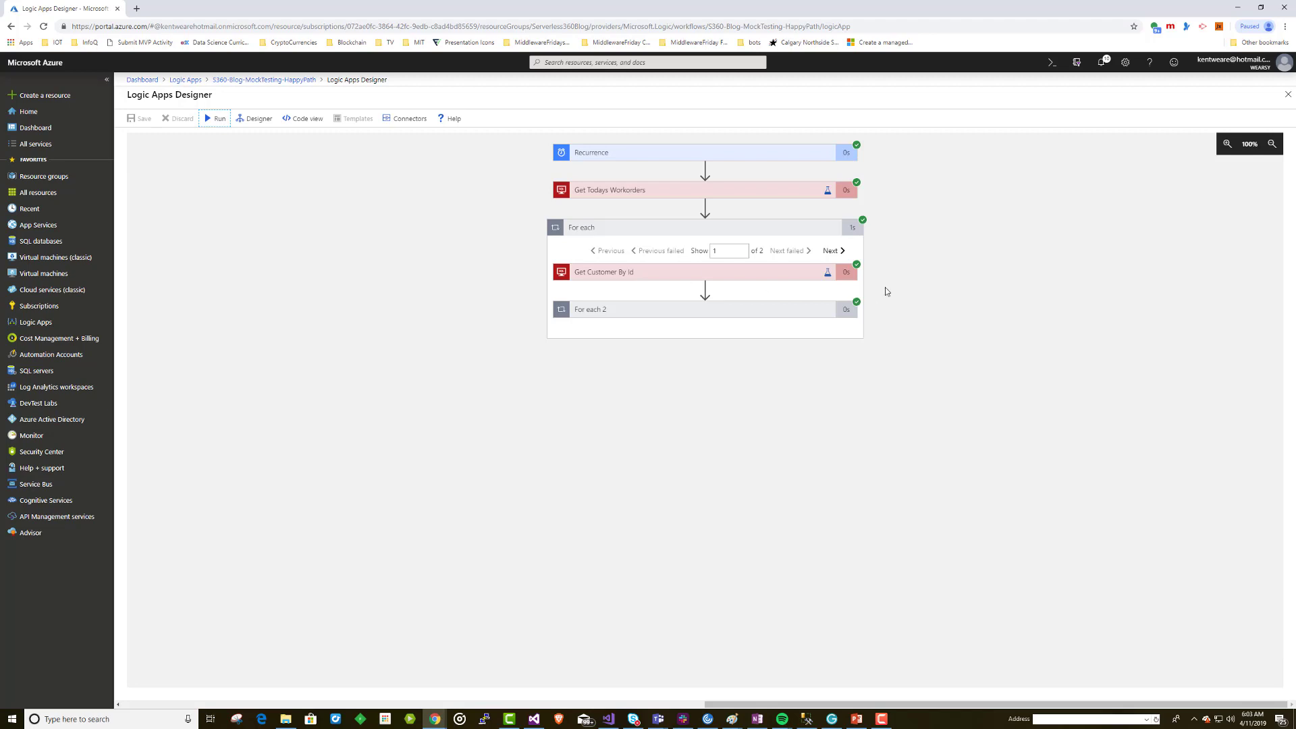
mouse_move(828, 198)
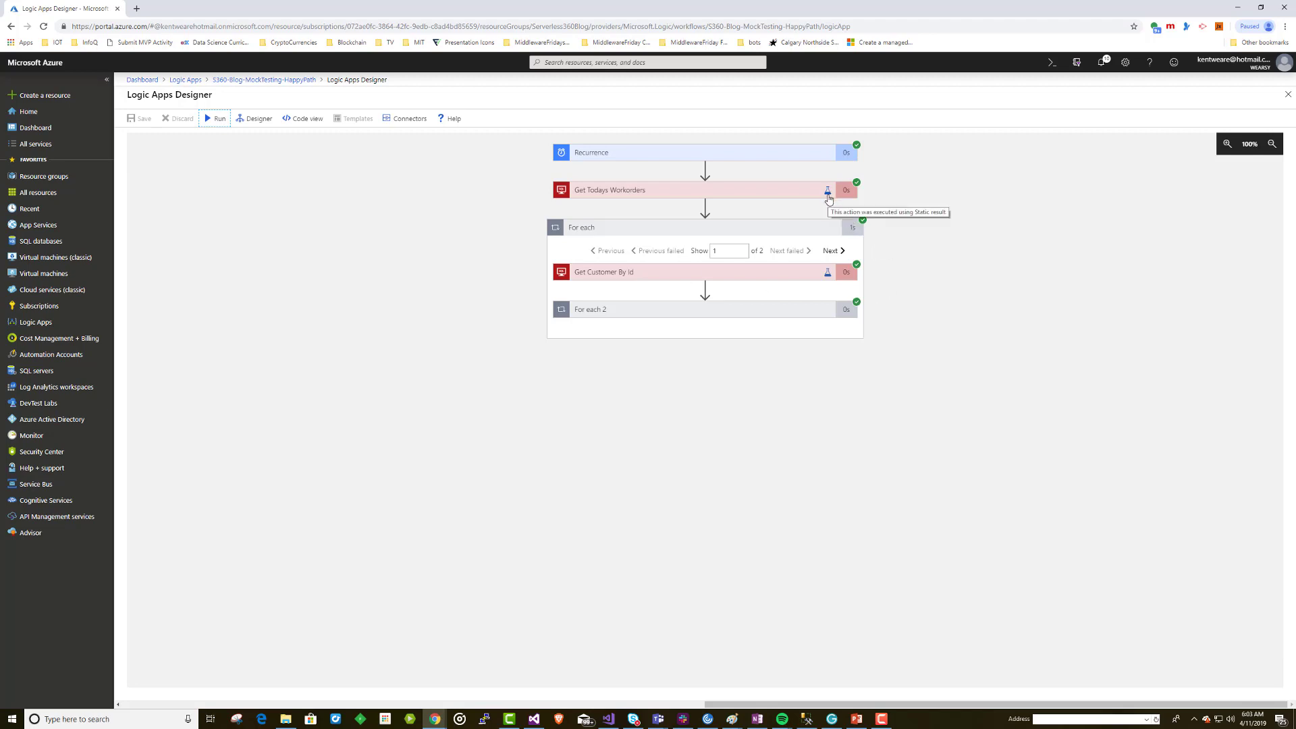
click(754, 195)
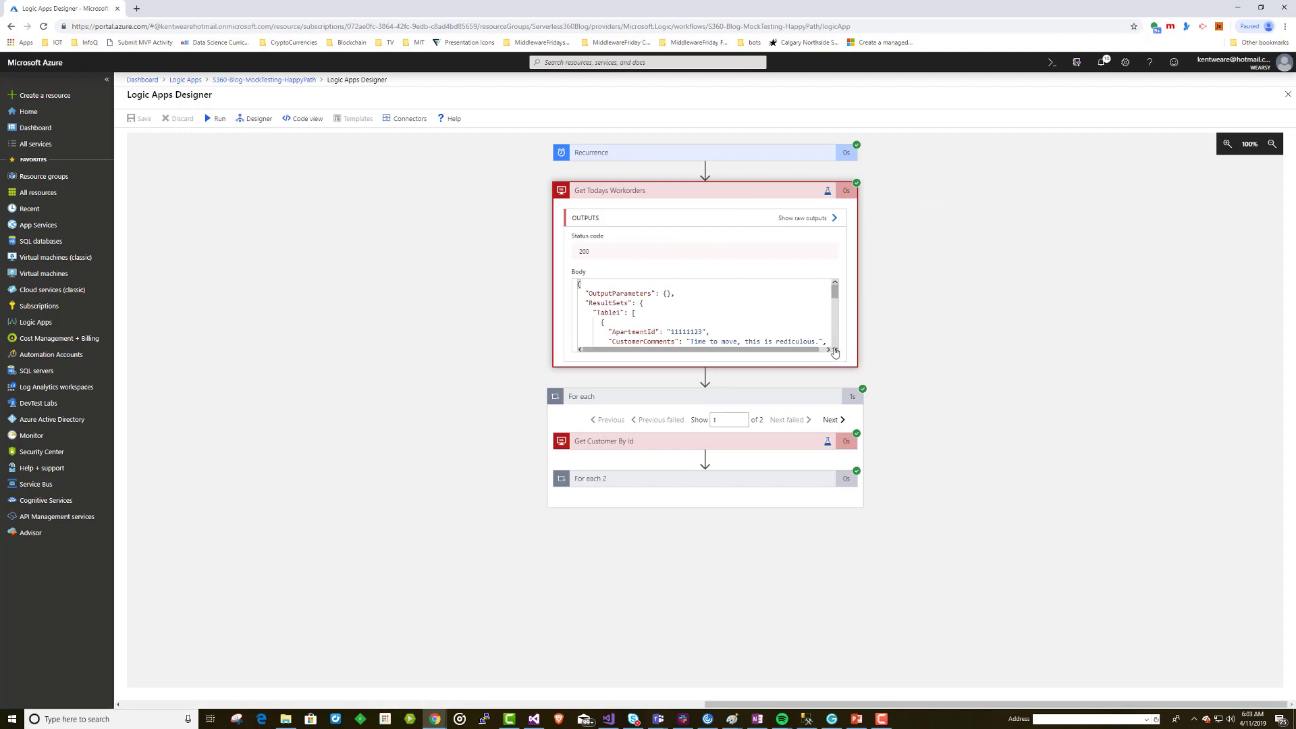
click(834, 350)
click(834, 350)
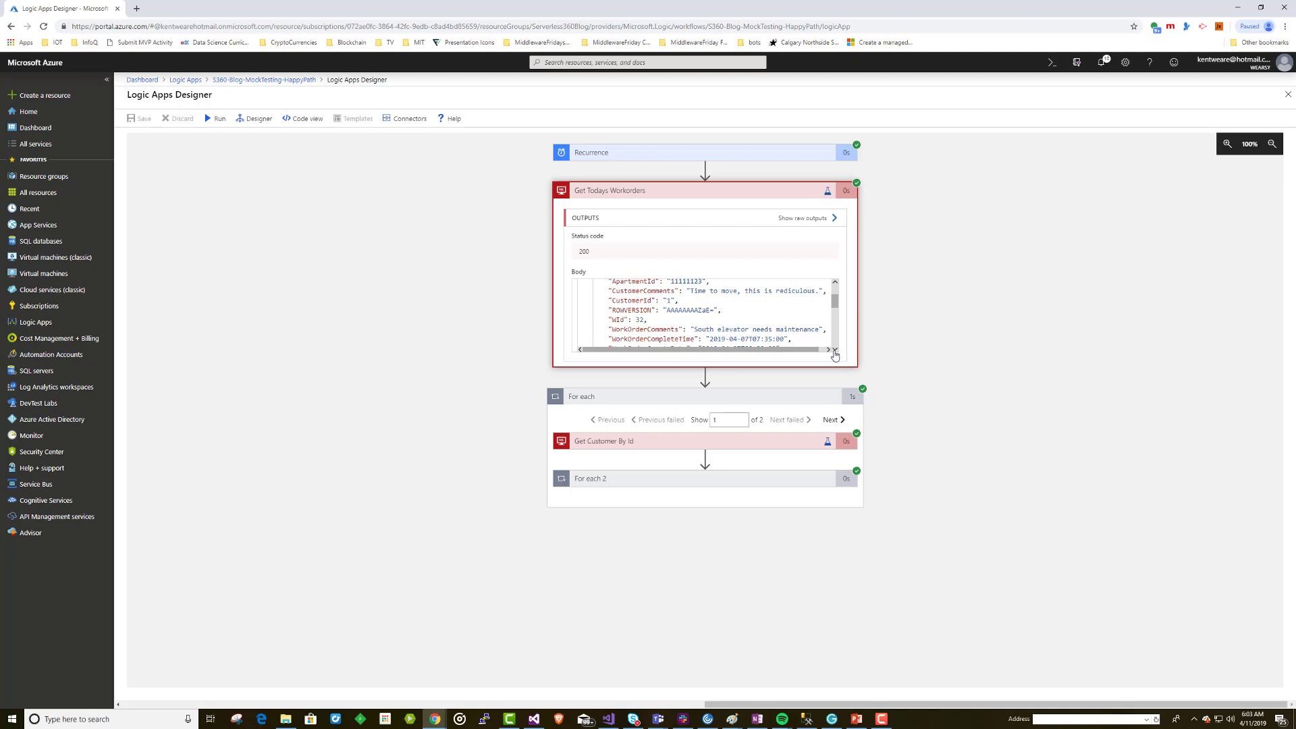
Compare the Get Customer By Id output body for the first and second iterations of the For each loop.
click(683, 442)
scroll(707, 451, down, 1)
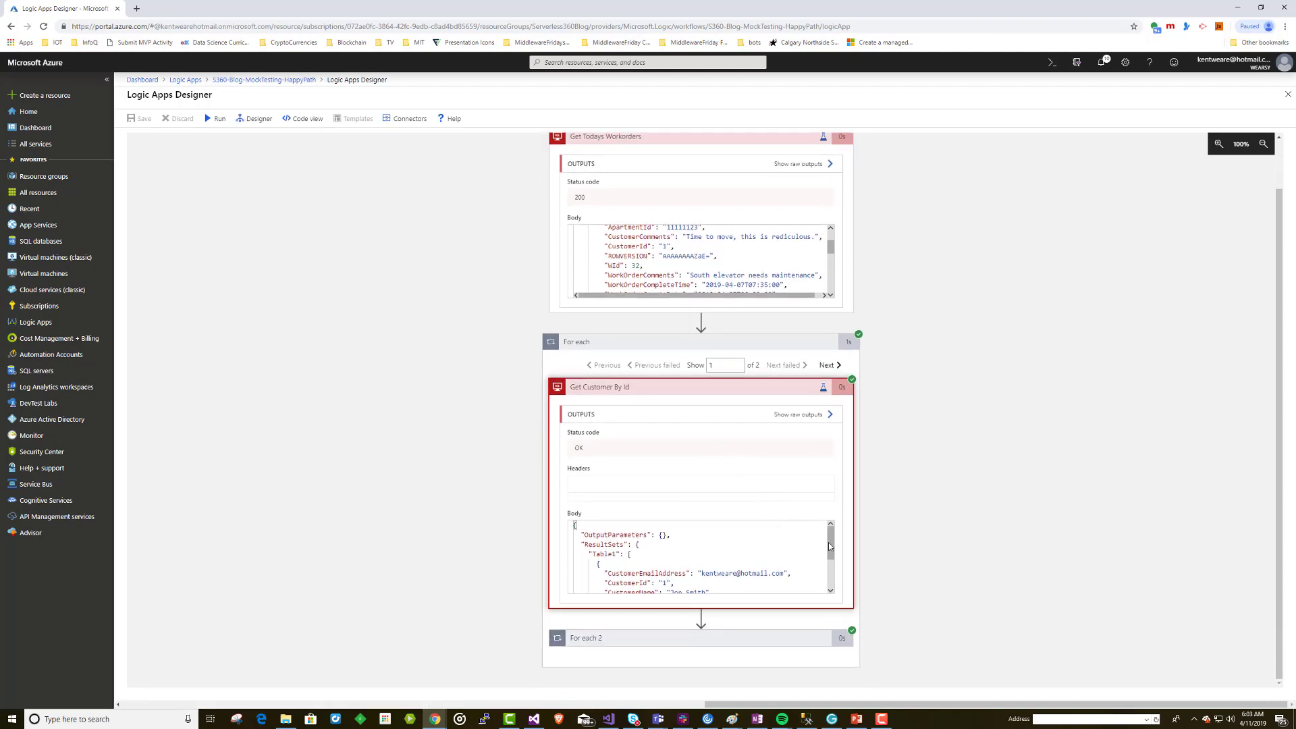
mouse_move(830, 543)
mouse_down()
mouse_move(831, 575)
mouse_move(830, 559)
mouse_up()
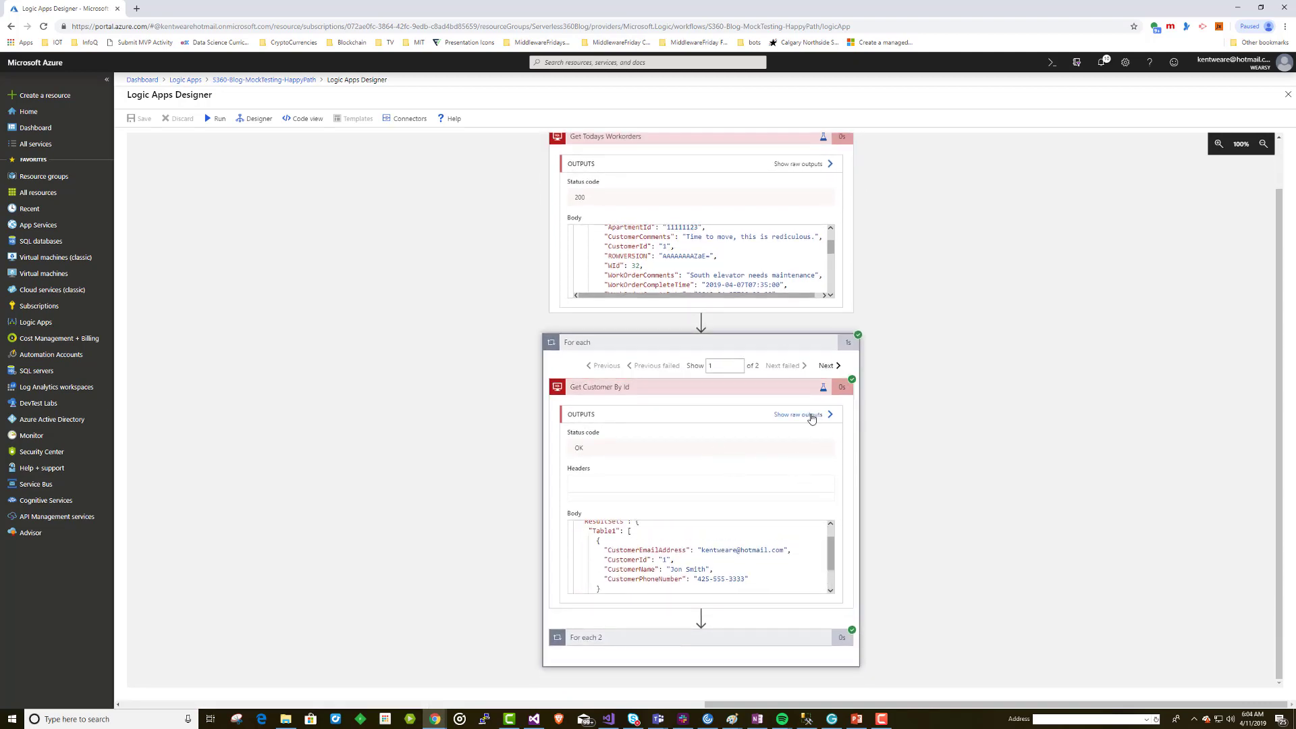
click(829, 366)
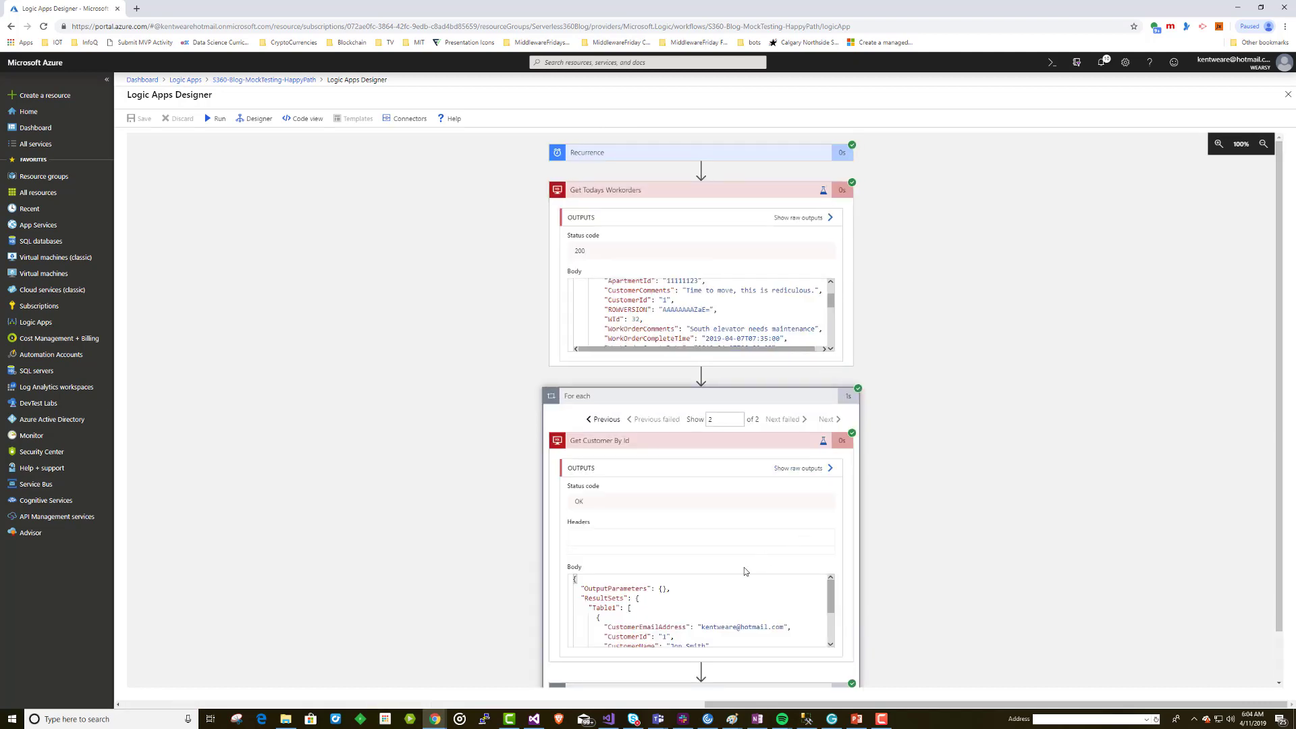
scroll(678, 616, down, 1)
drag(676, 614, 619, 611)
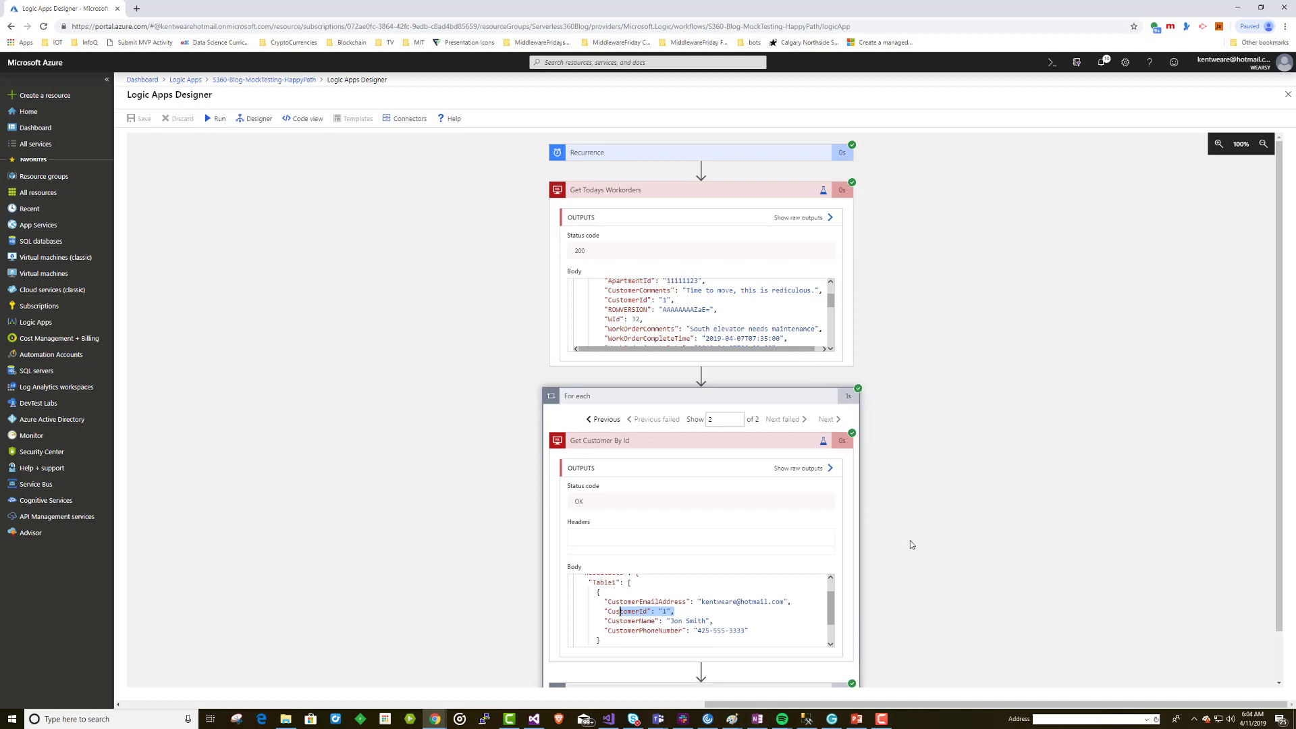
Expand For each 2 and its Send an email (V2) action in the run result and review all output headers.
scroll(898, 553, down, 1)
click(738, 637)
scroll(1069, 560, down, 1)
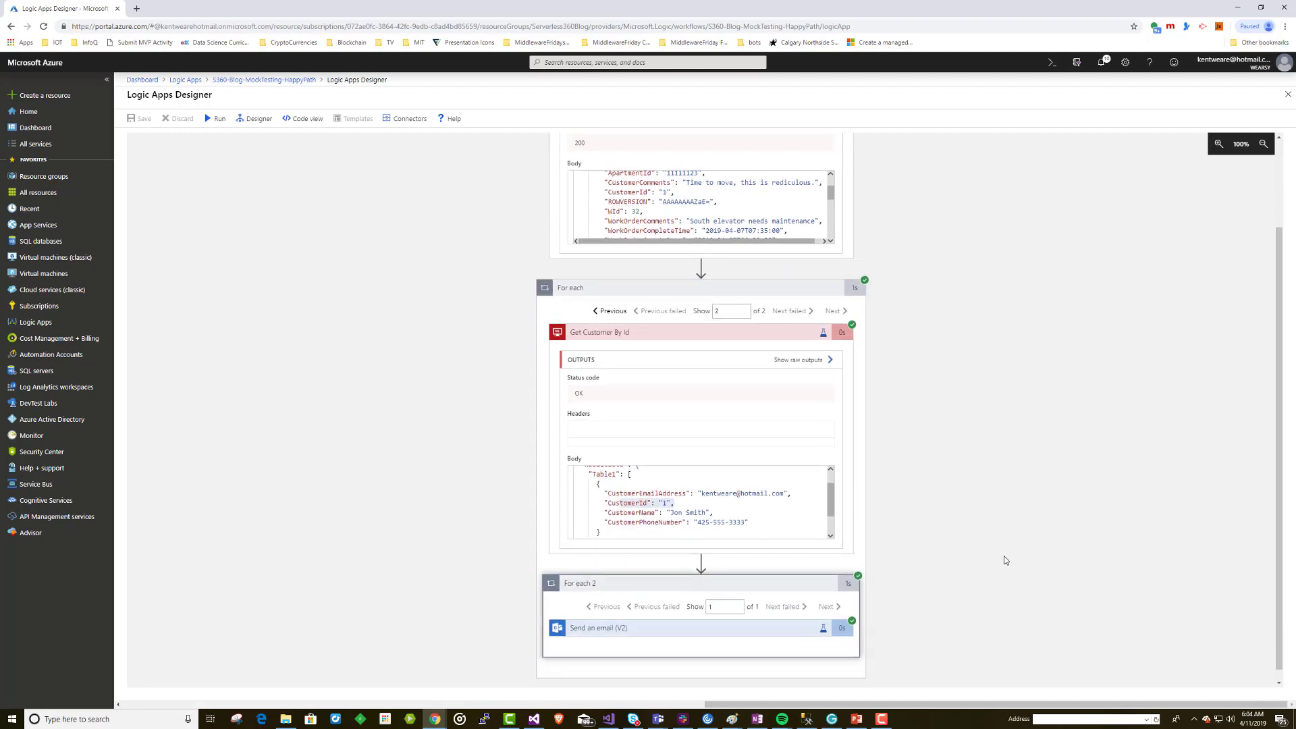
click(758, 620)
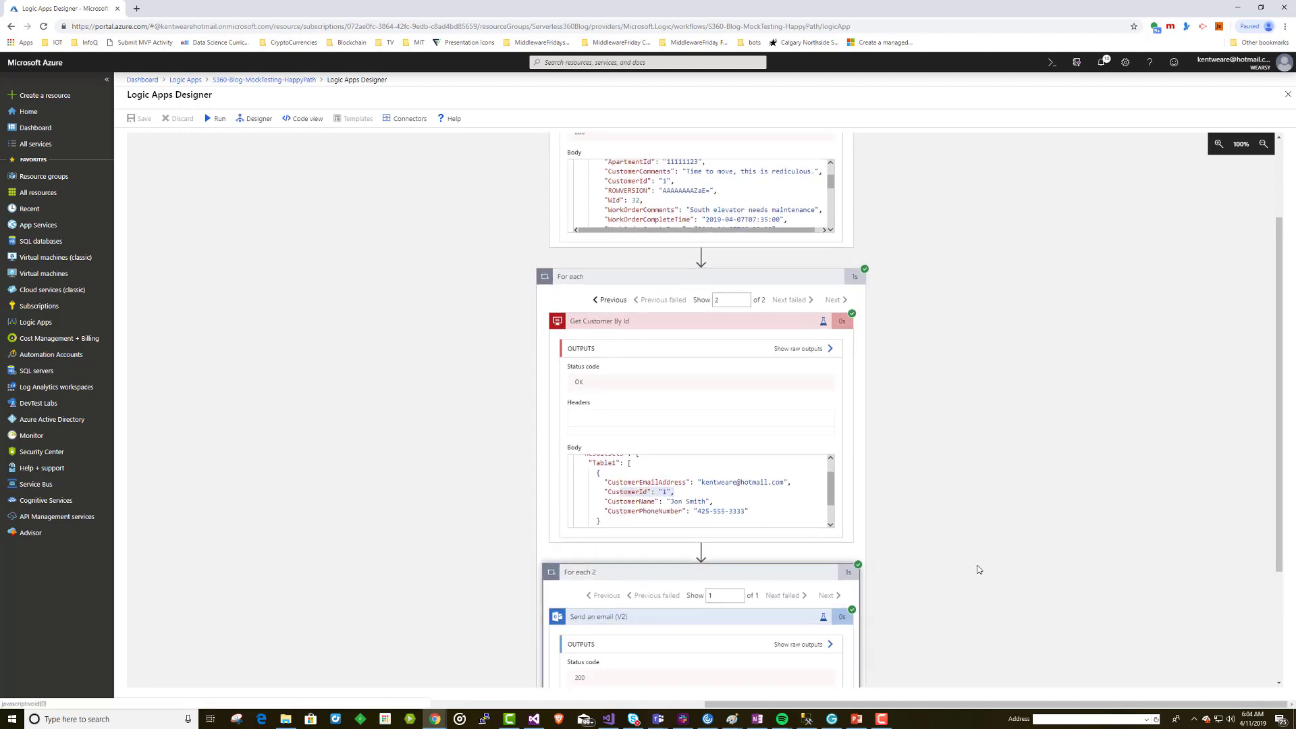
scroll(978, 567, down, 3)
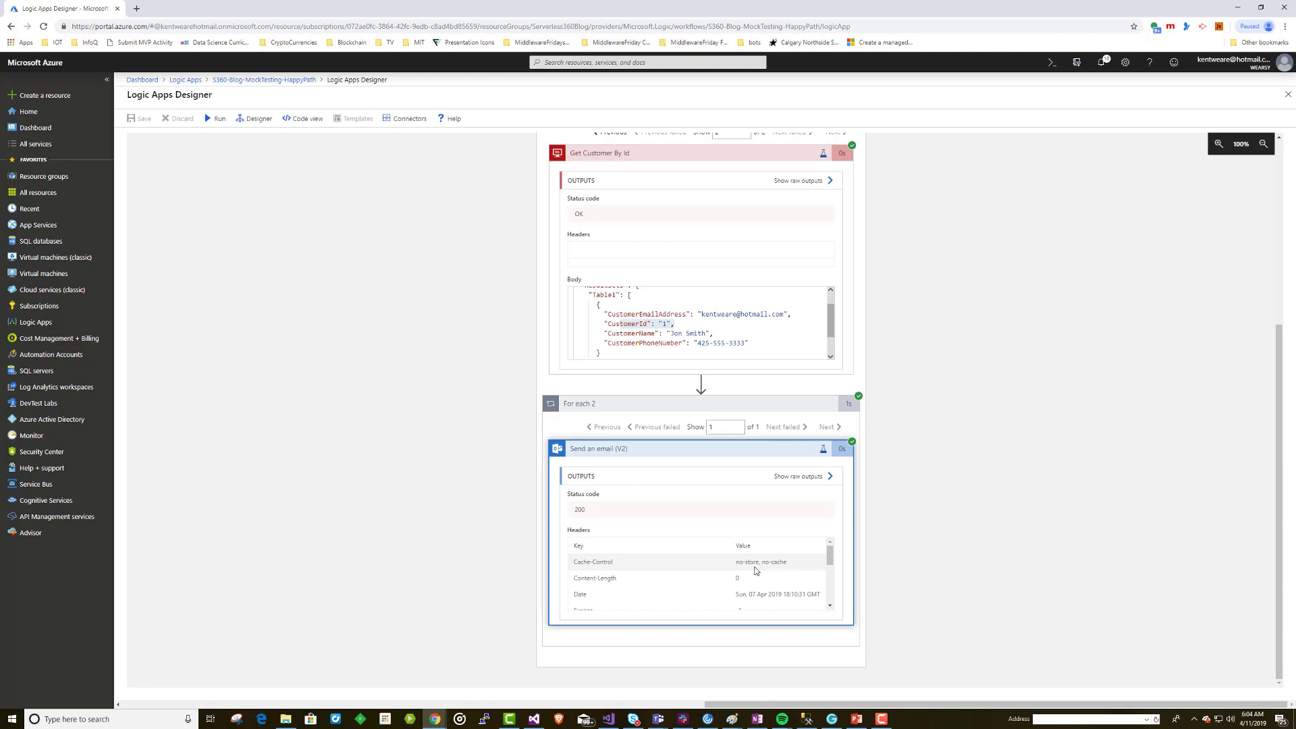
scroll(755, 570, down, 5)
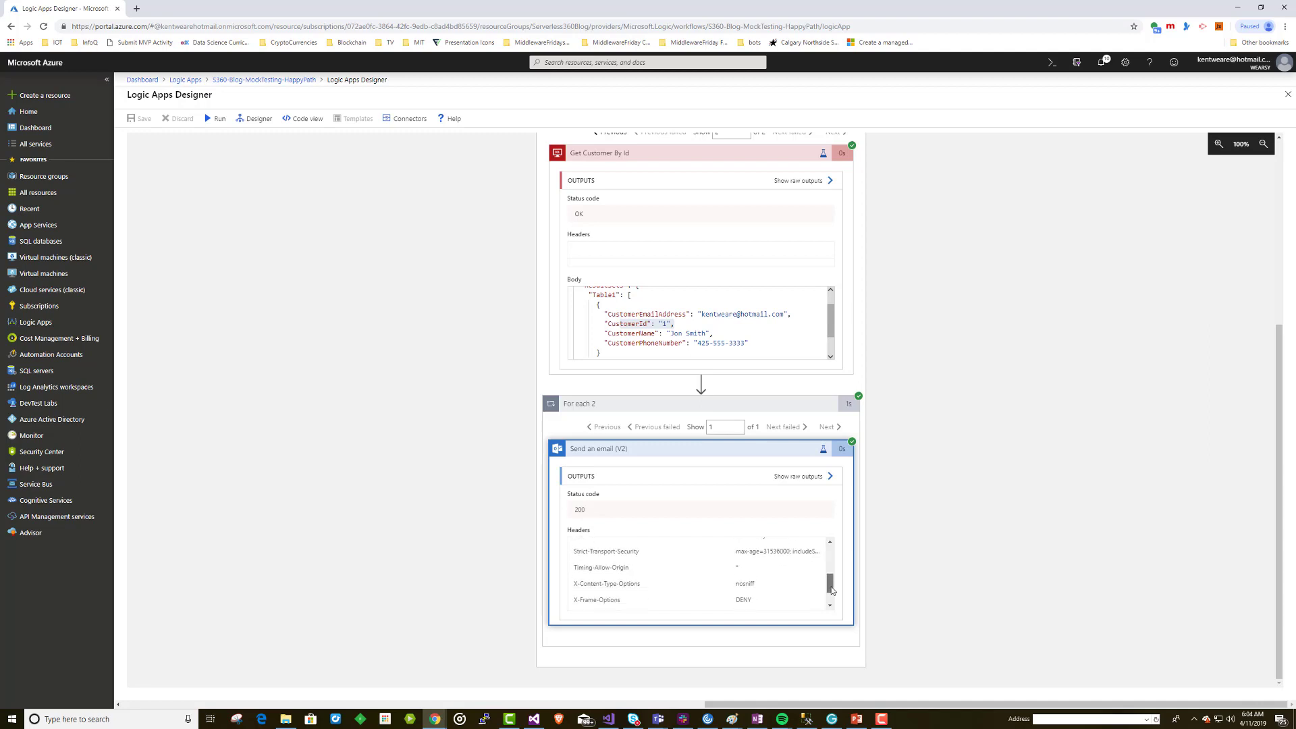
scroll(832, 591, down, 2)
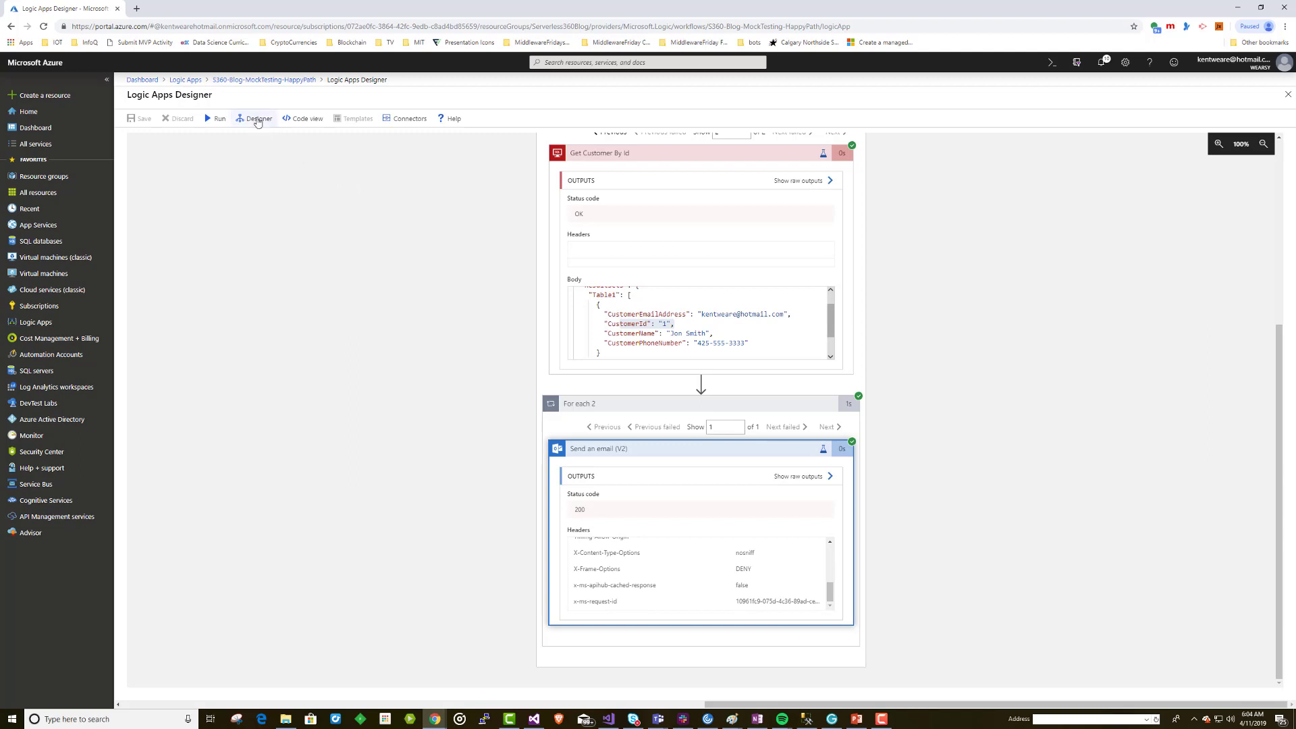
Return to the S360-Blog-MockTesting-HappyPath overview and refresh its runs history to check the Static Results column.
click(263, 81)
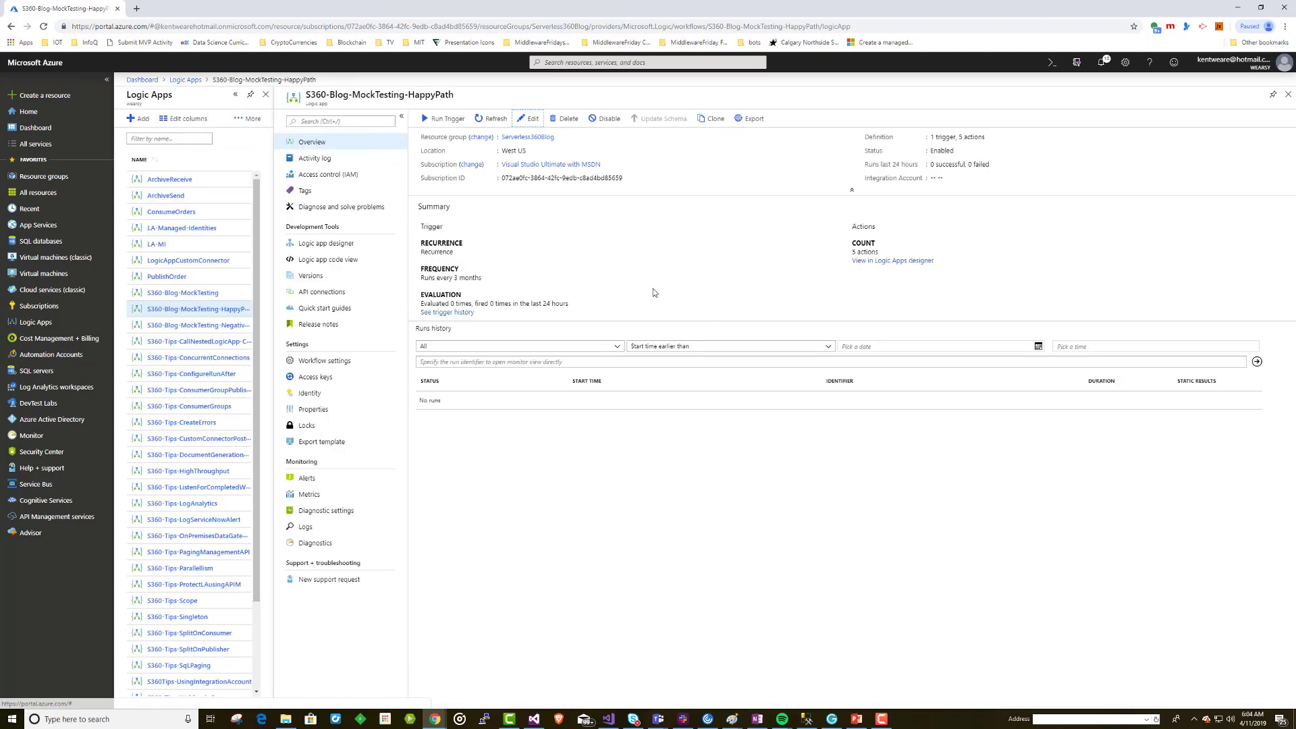
click(492, 118)
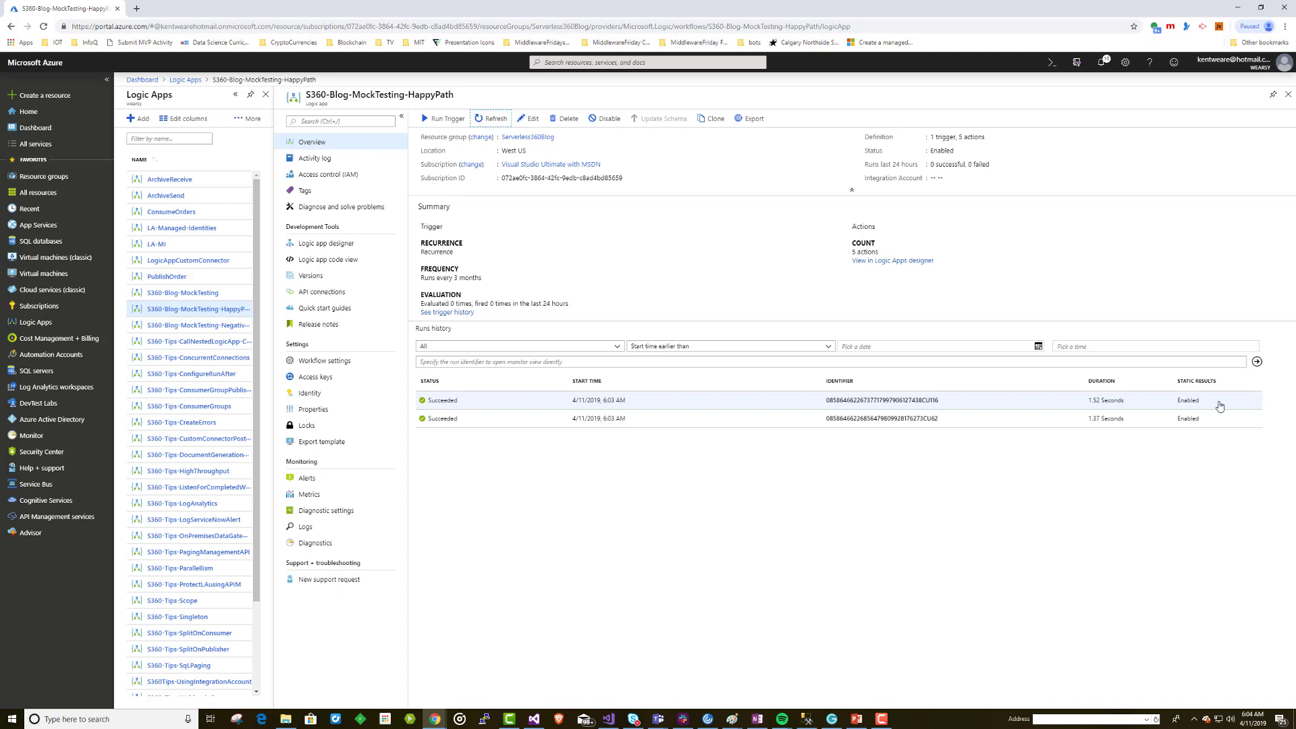
Open the S360-Blog-MockTesting-NegativePath logic app in the designer and expand its For each and For each 2 loops.
click(218, 328)
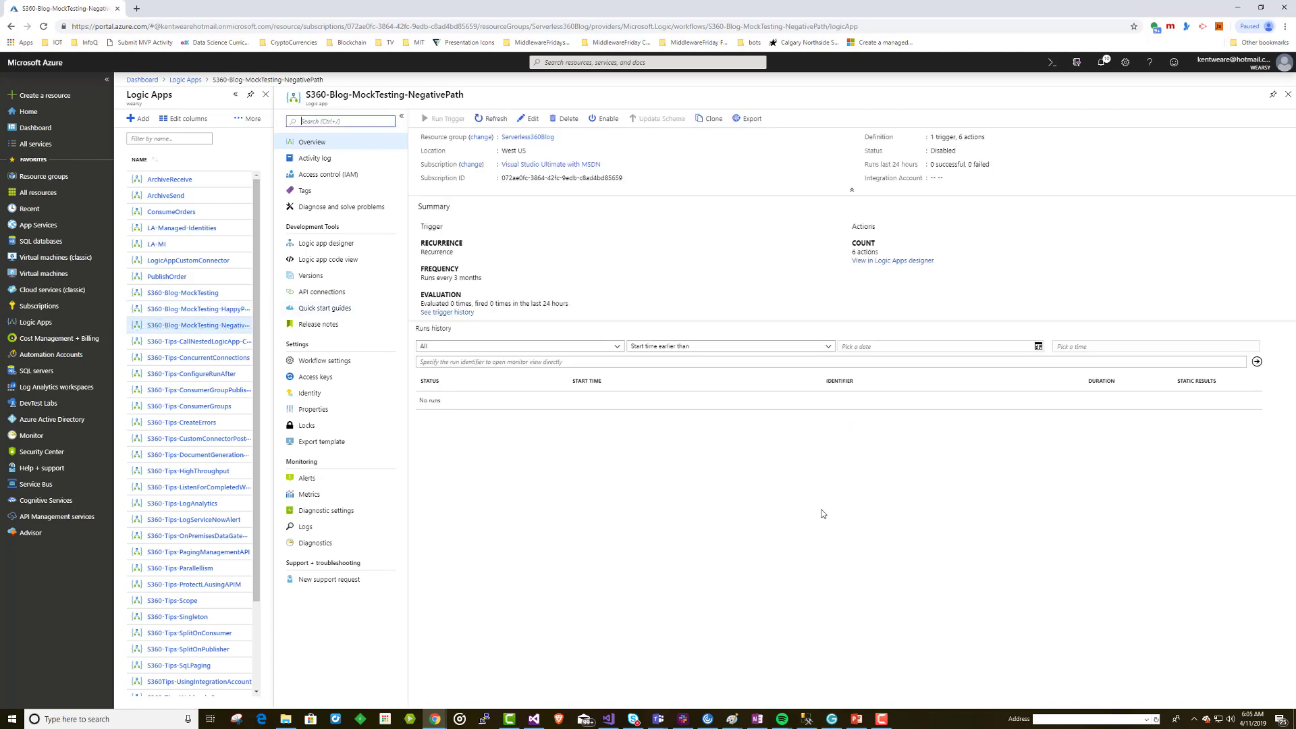
click(532, 118)
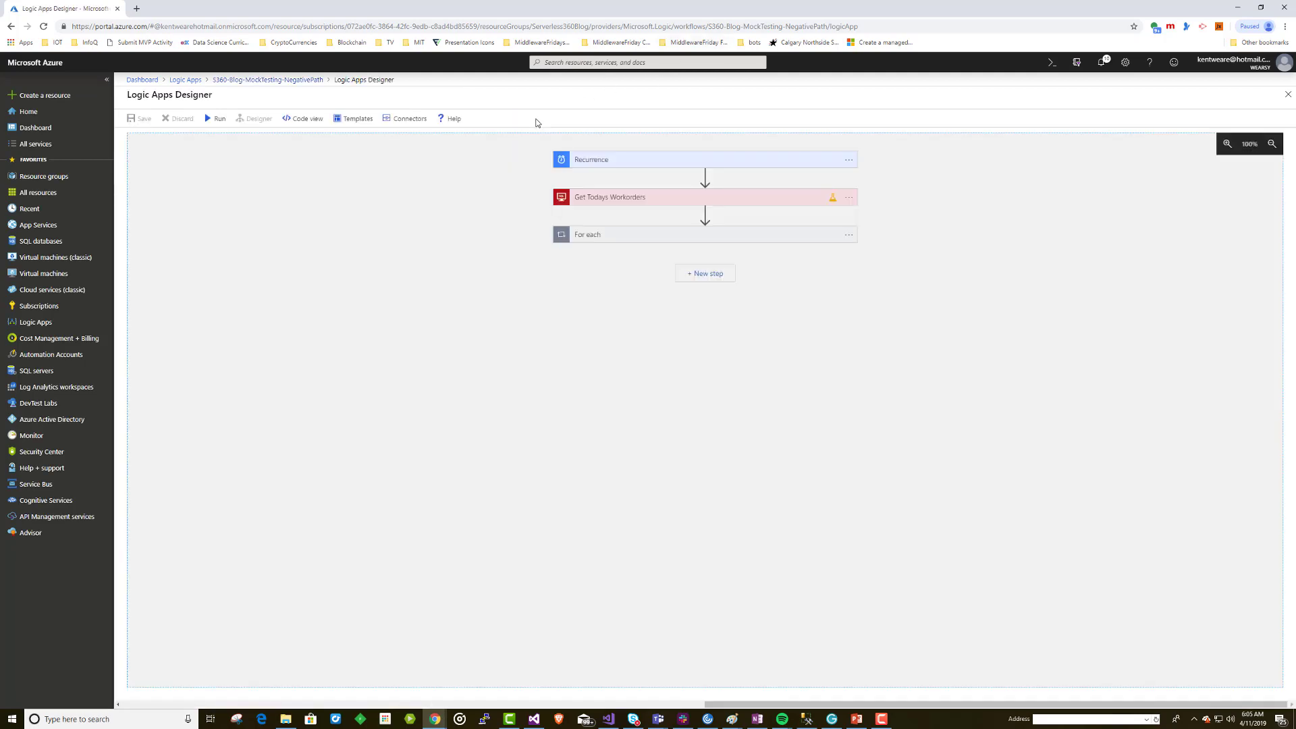
click(612, 236)
click(633, 332)
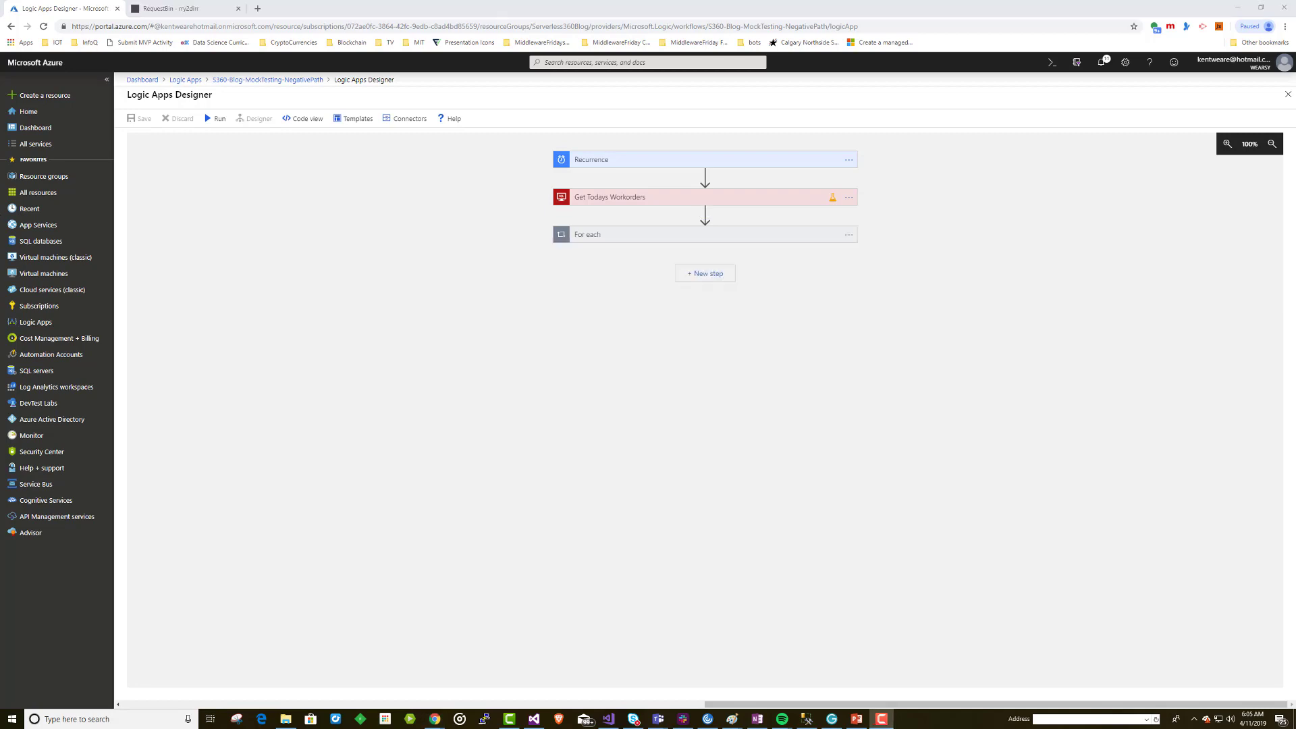
click(641, 236)
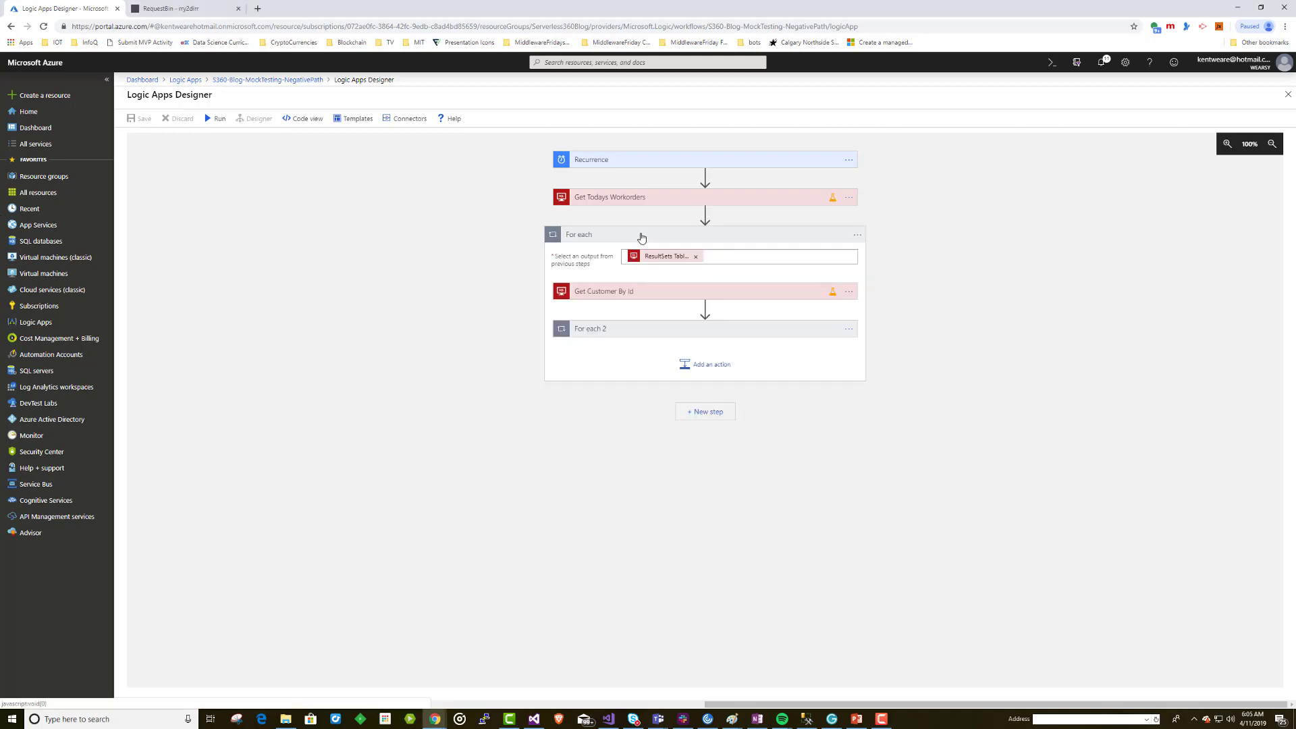
click(642, 331)
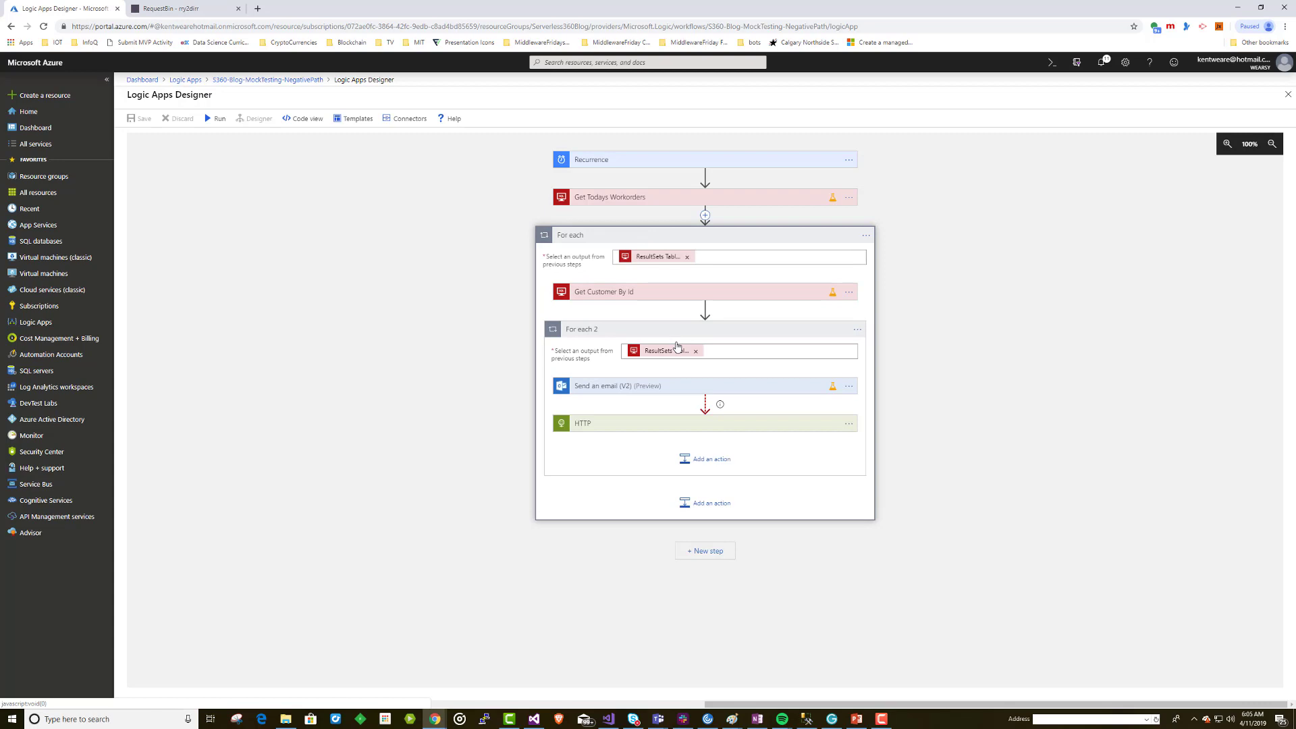
Expand the Get Todays Workorders and Send an email (V2) actions of the negative-path workflow to review their configuration.
click(780, 199)
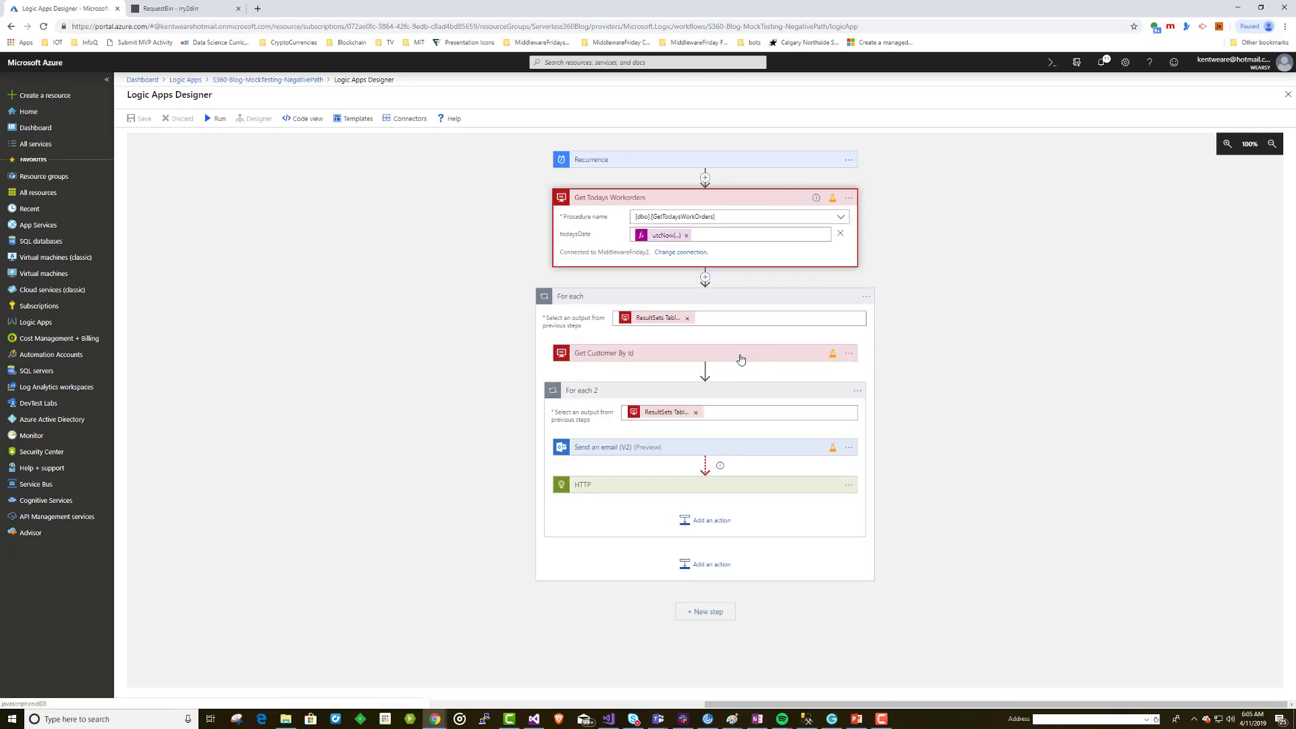
click(747, 452)
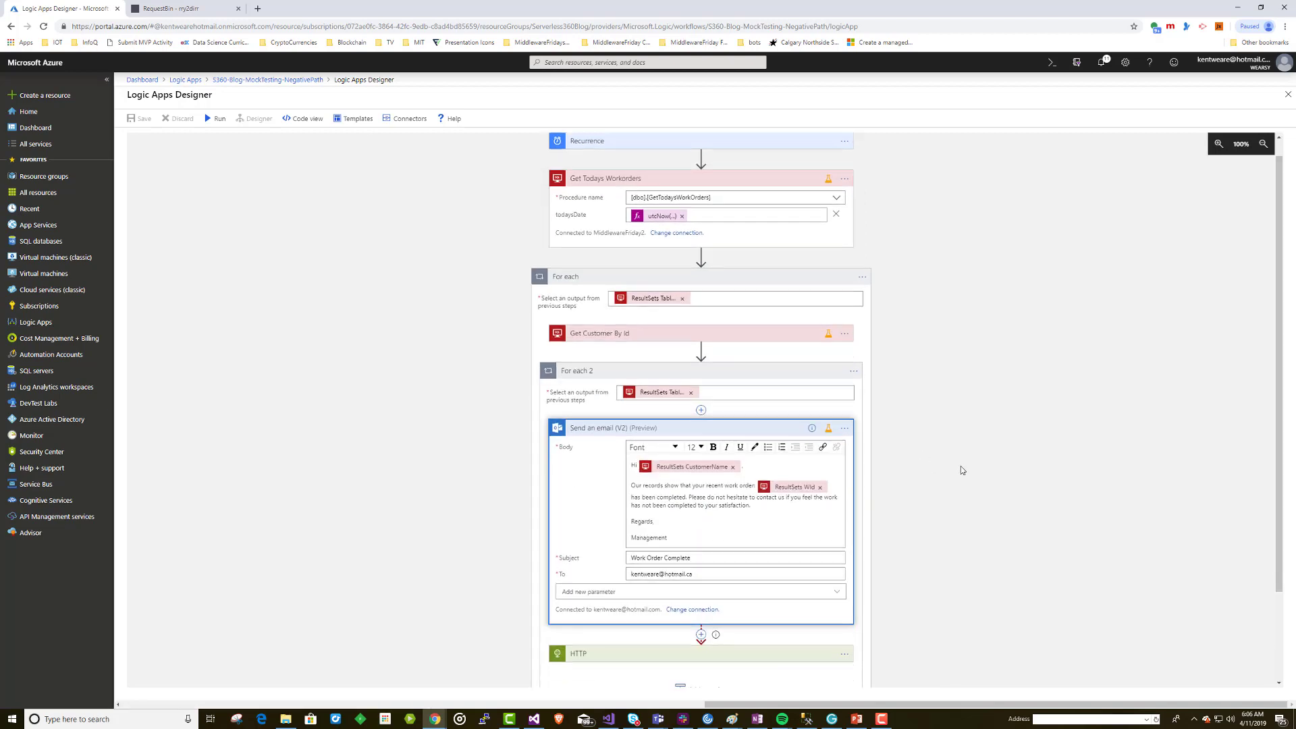
scroll(962, 466, down, 2)
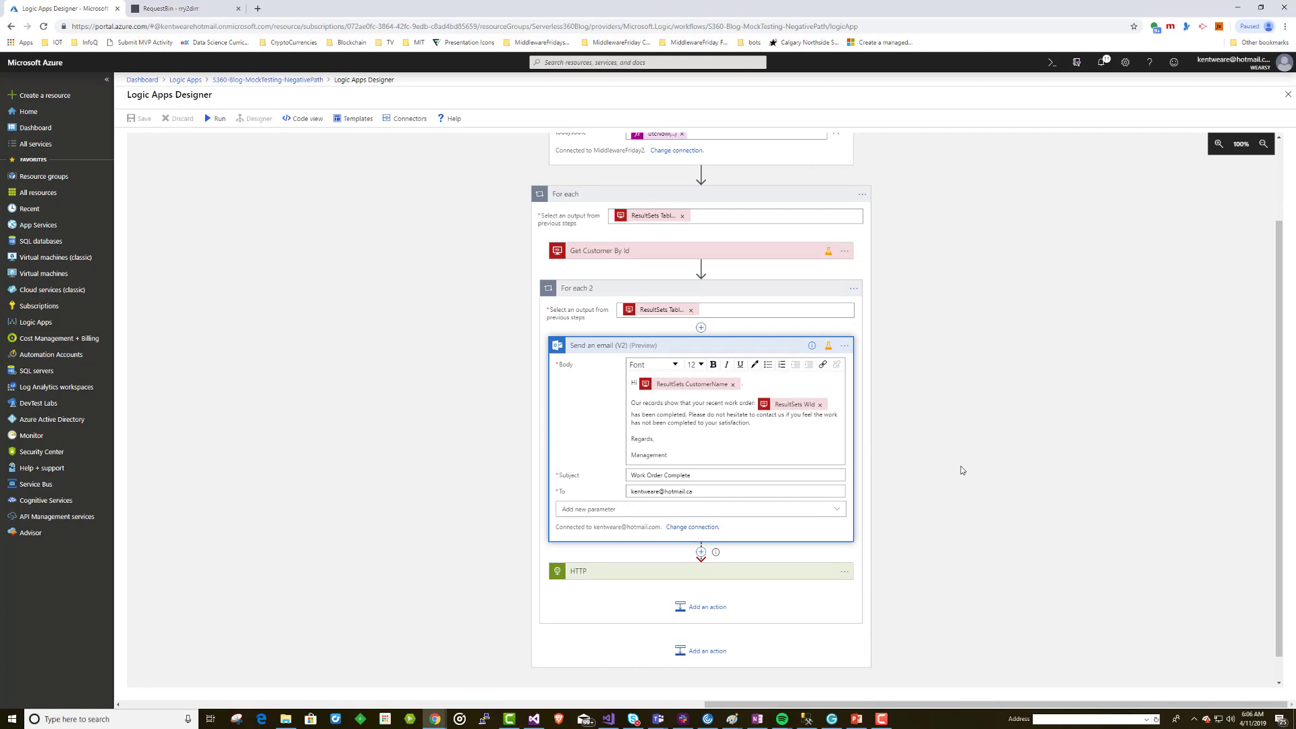
Open the static result for the negative-path Send an email (V2) action and review its status, error code and error message.
click(845, 346)
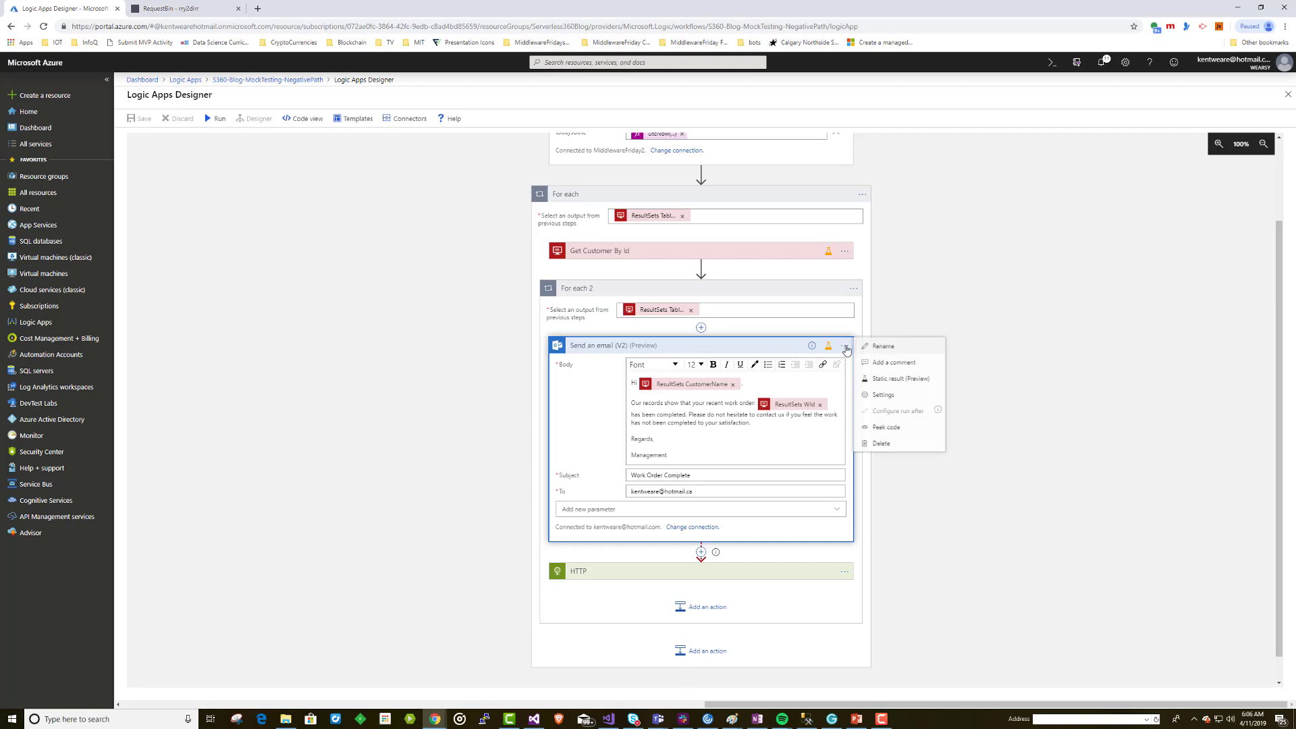
click(913, 380)
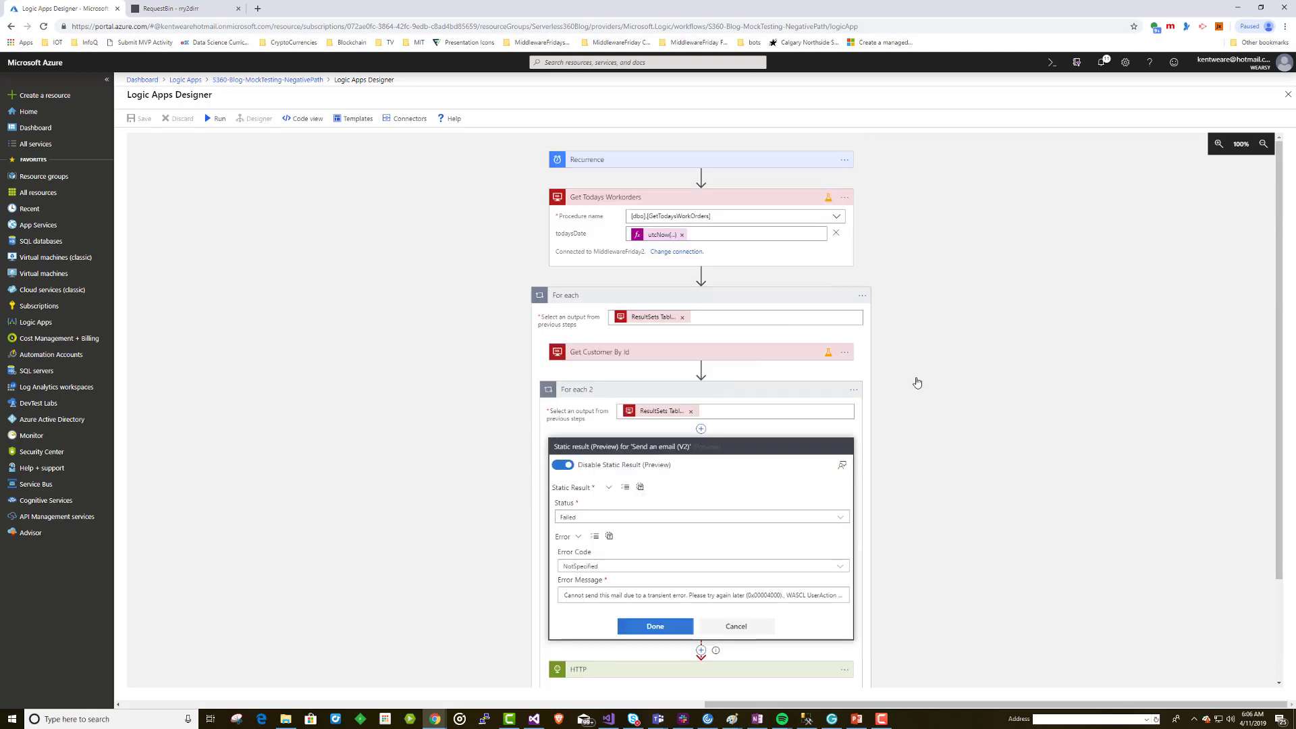
scroll(895, 466, down, 2)
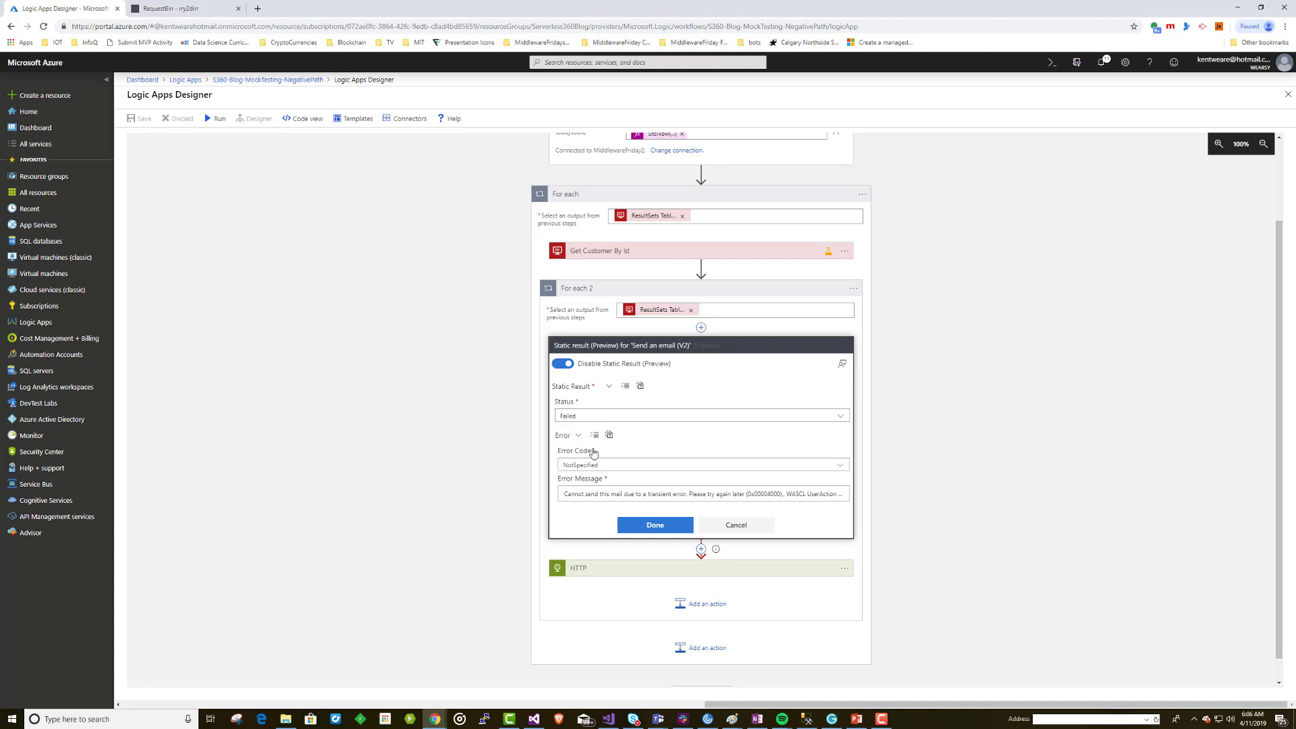
Read through the full mocked error message of the Send an email (V2) action and close its static result settings.
click(639, 496)
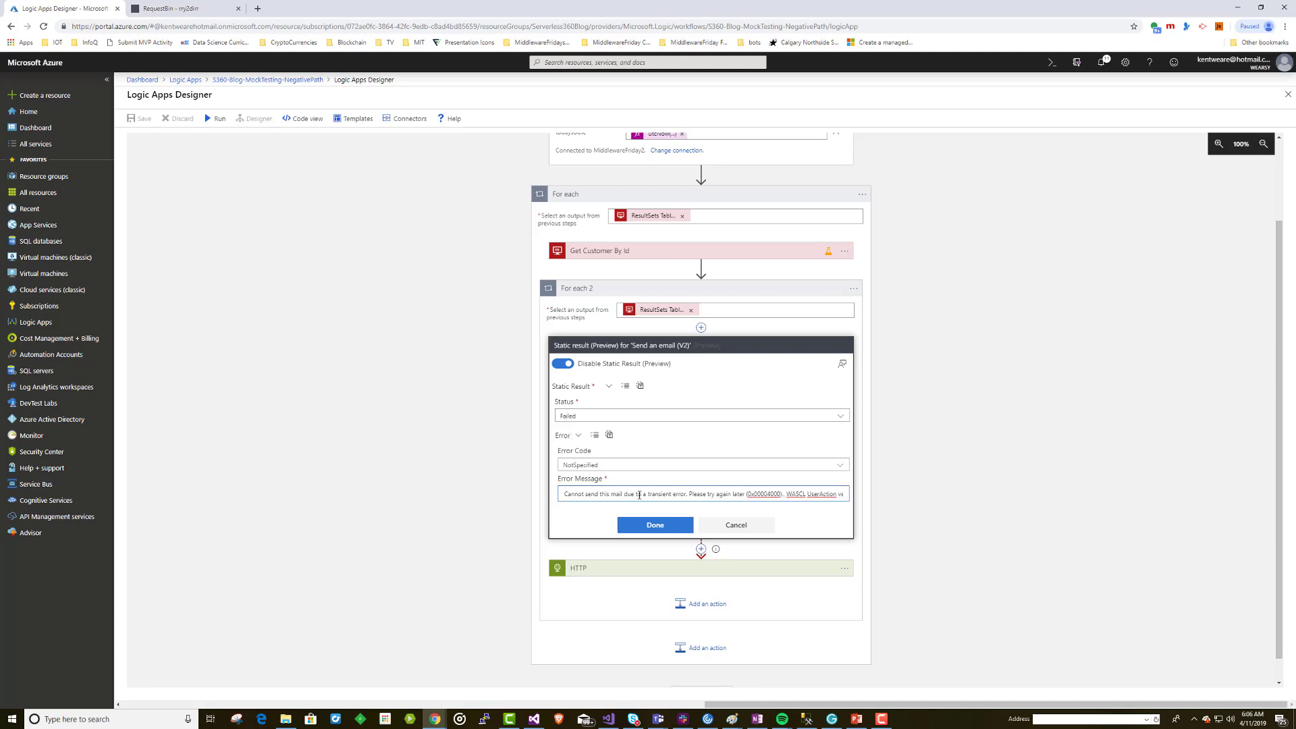
click(563, 496)
drag(562, 496, 833, 502)
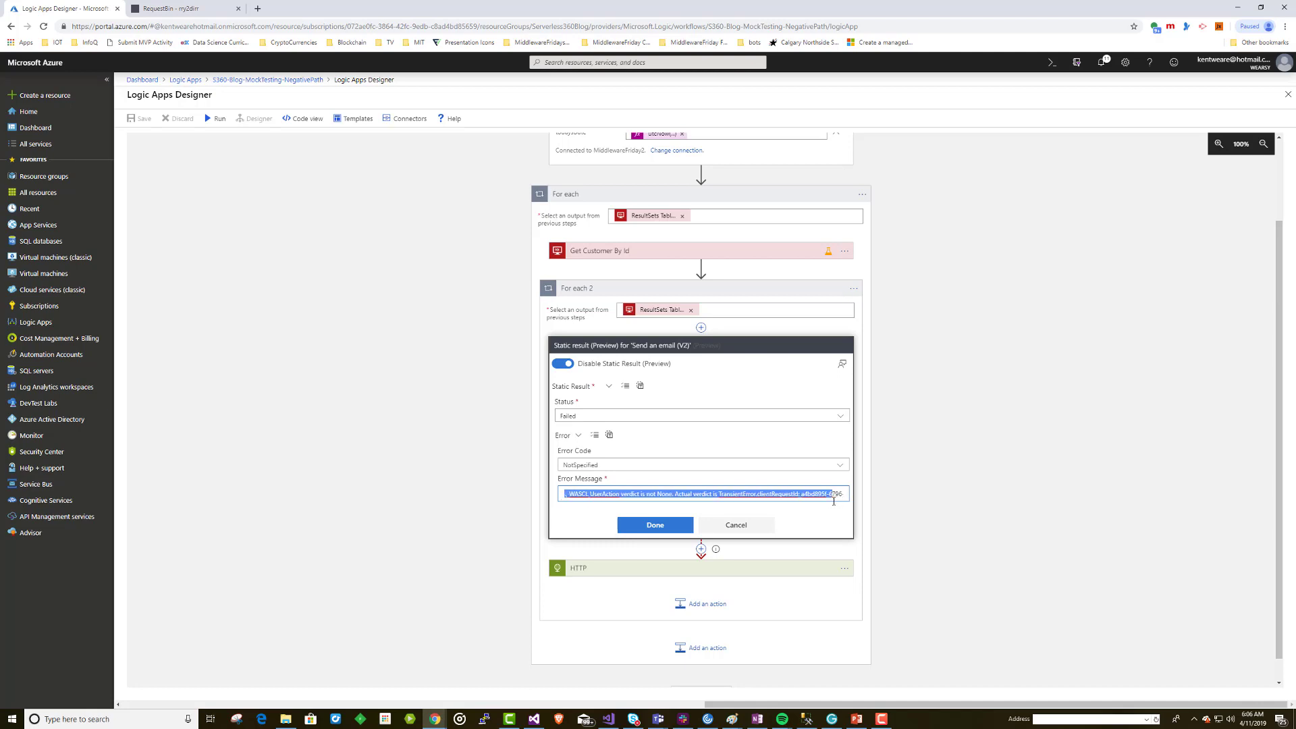
key(Home)
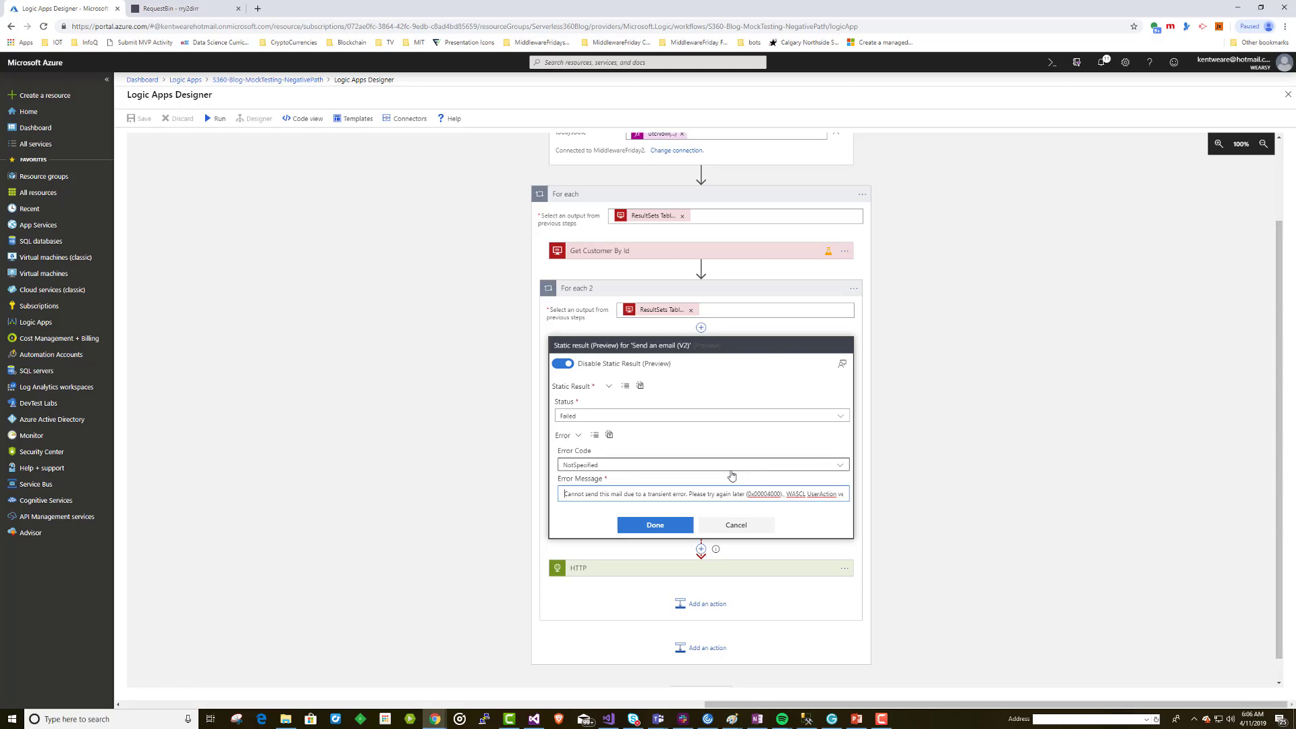
click(652, 526)
Expand the HTTP action and review its run-after condition for Send an email (V2), closing the settings when finished.
click(762, 572)
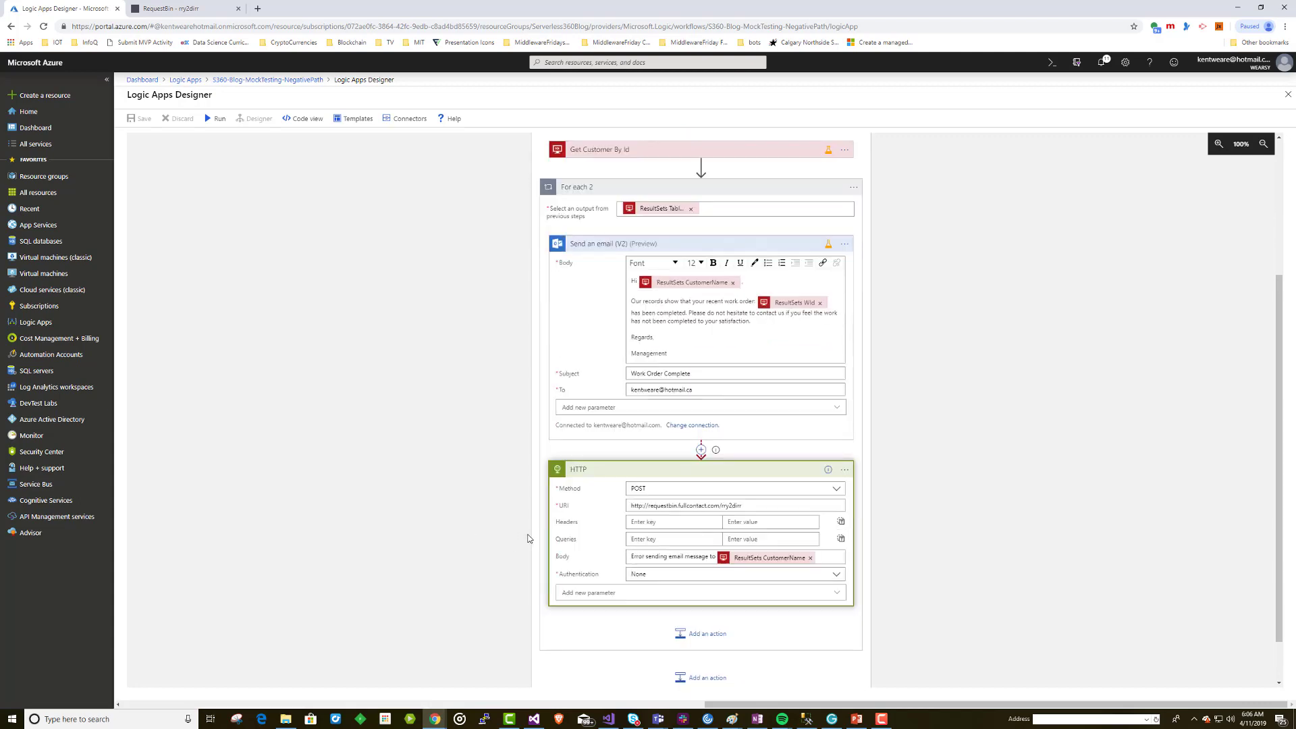
click(845, 469)
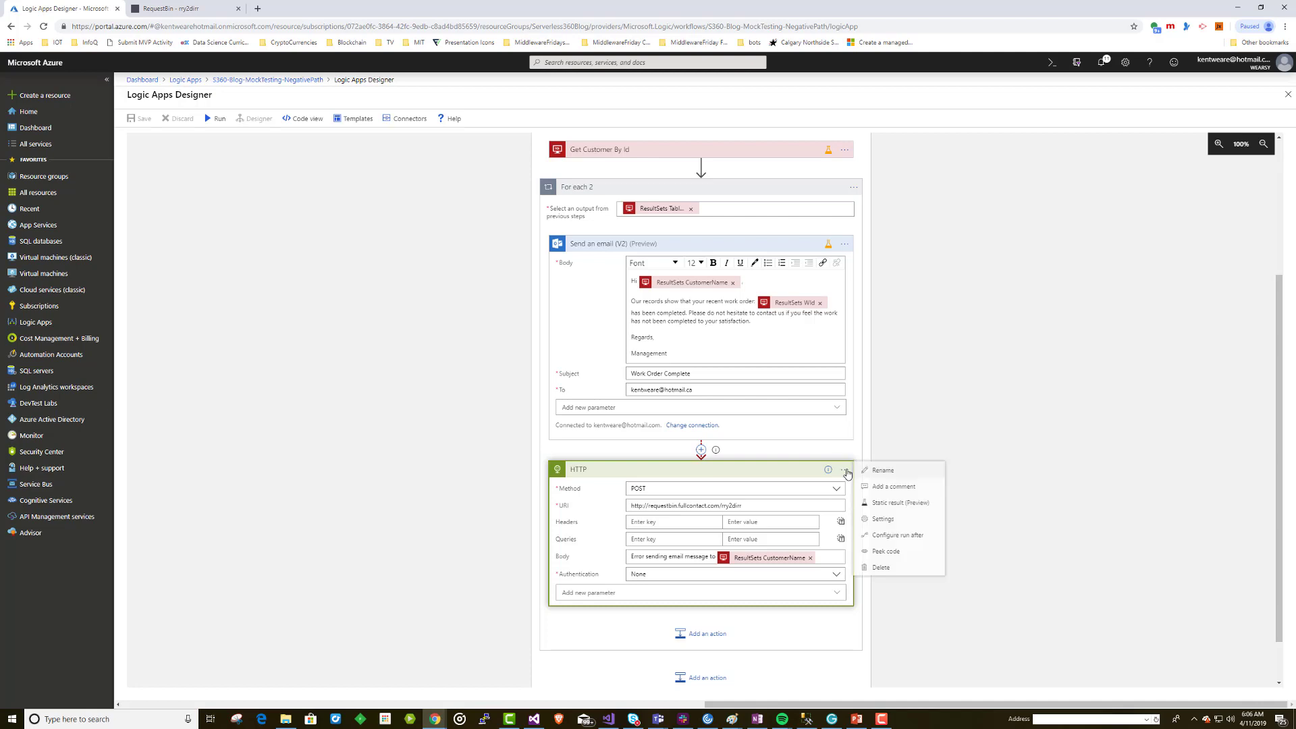
click(900, 535)
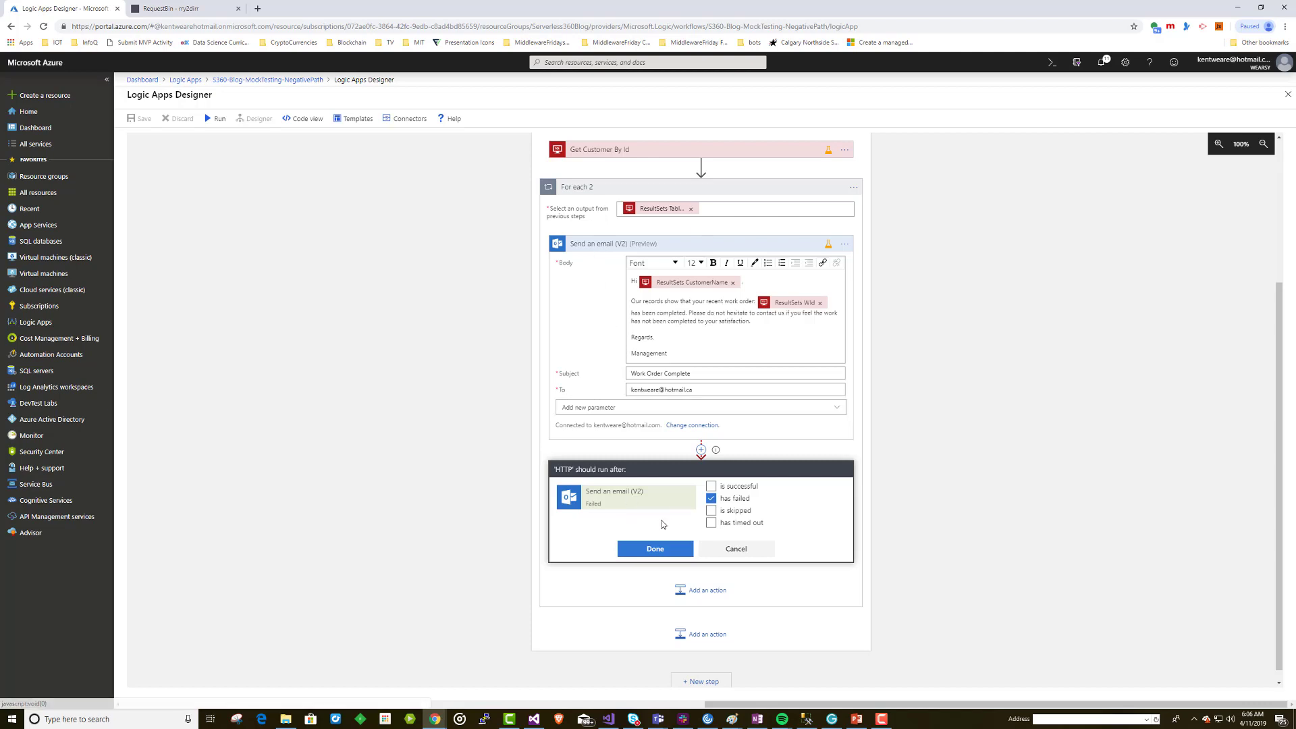
mouse_move(832, 250)
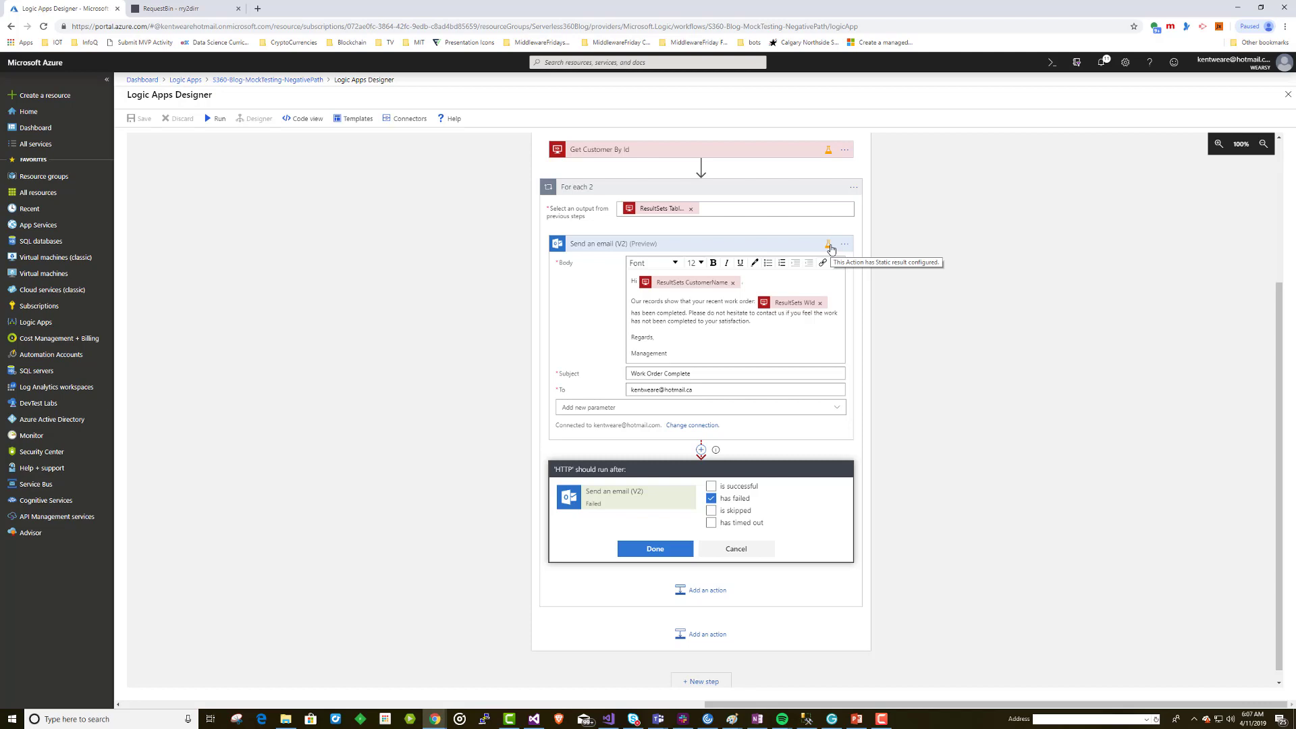
click(648, 550)
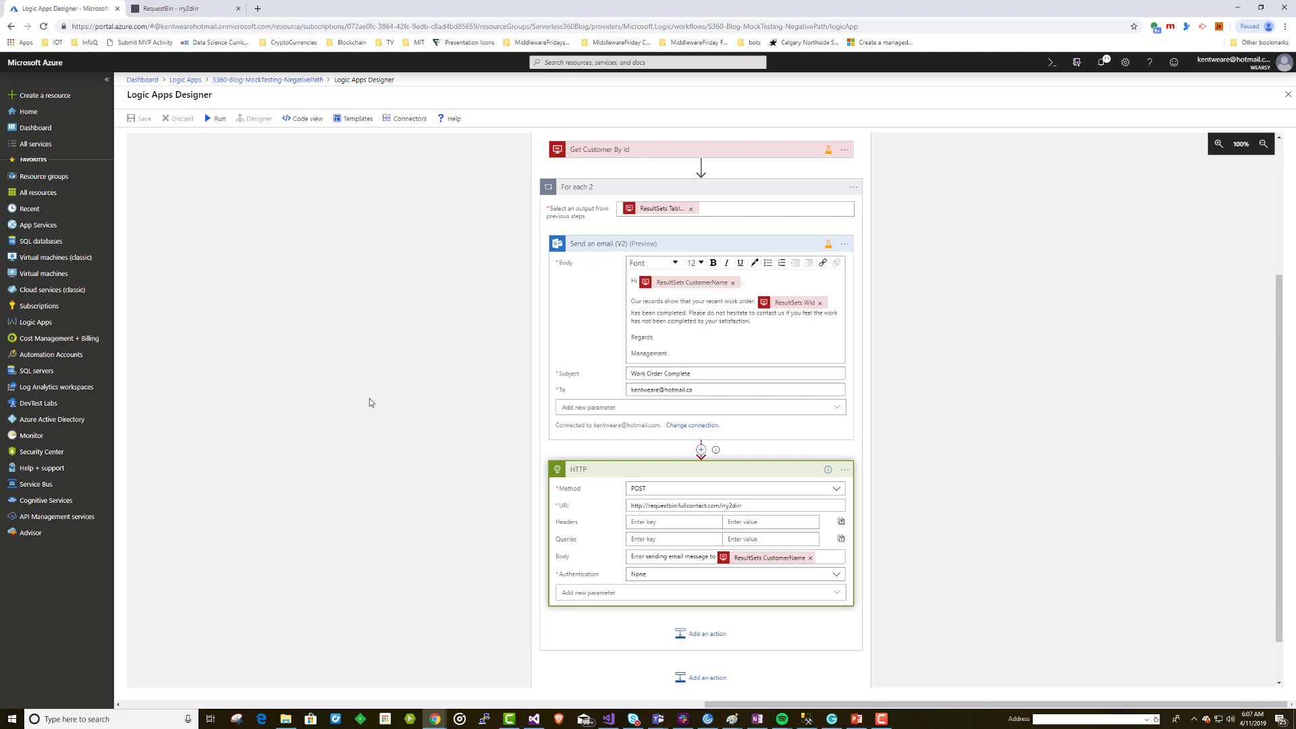
Run the negative-path logic app and expand For each 2 and its HTTP action in the run results.
click(215, 119)
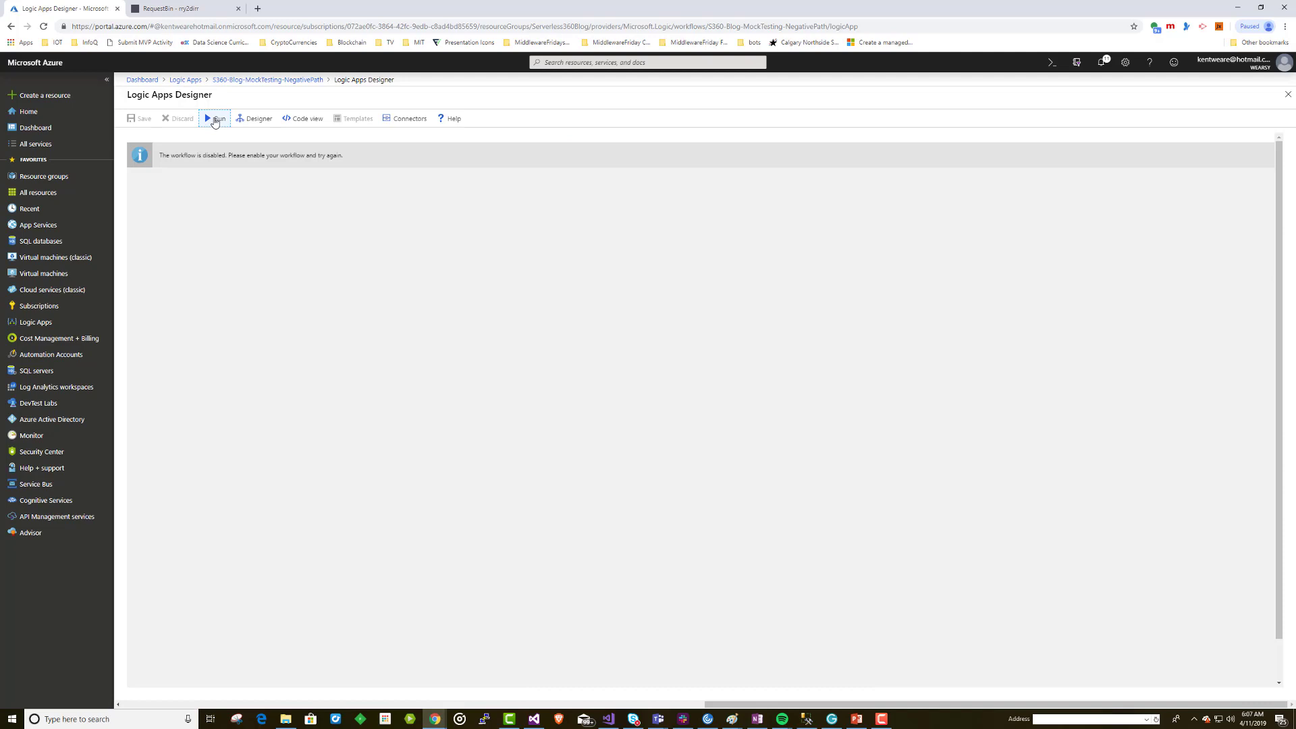
click(257, 119)
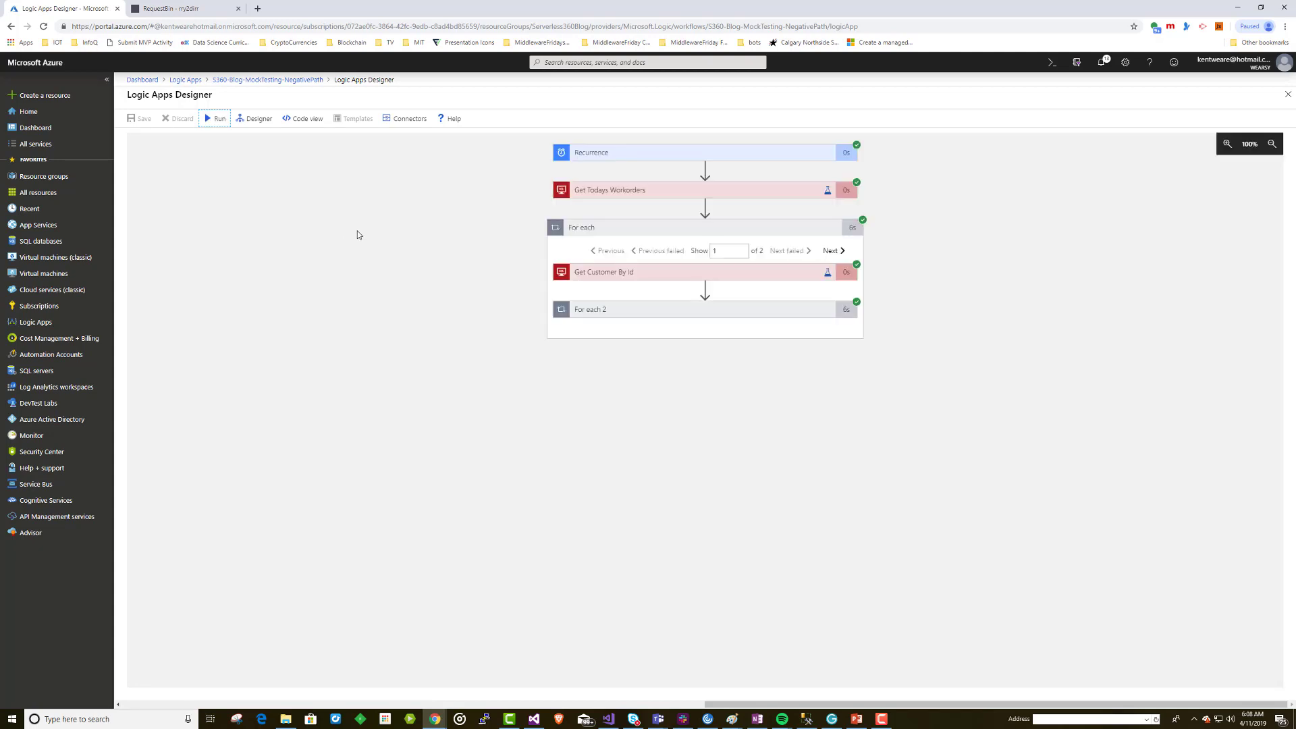
click(662, 320)
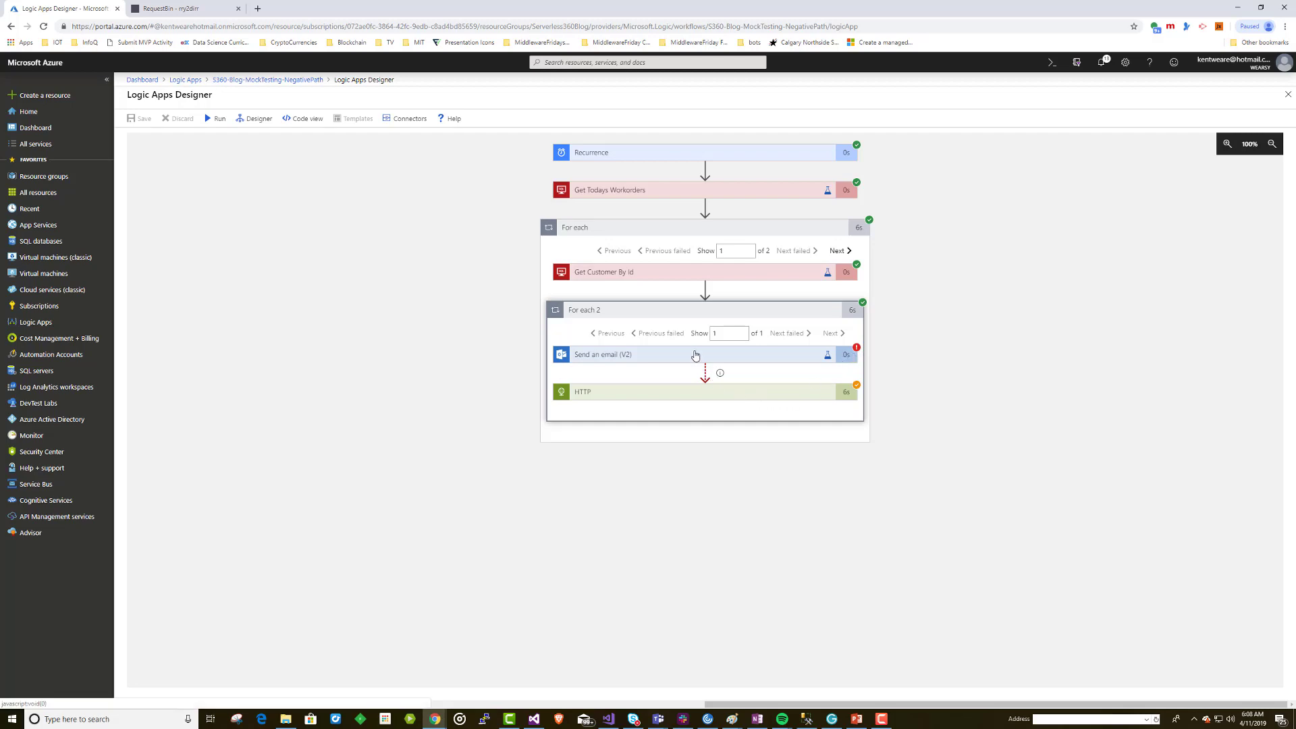
click(699, 396)
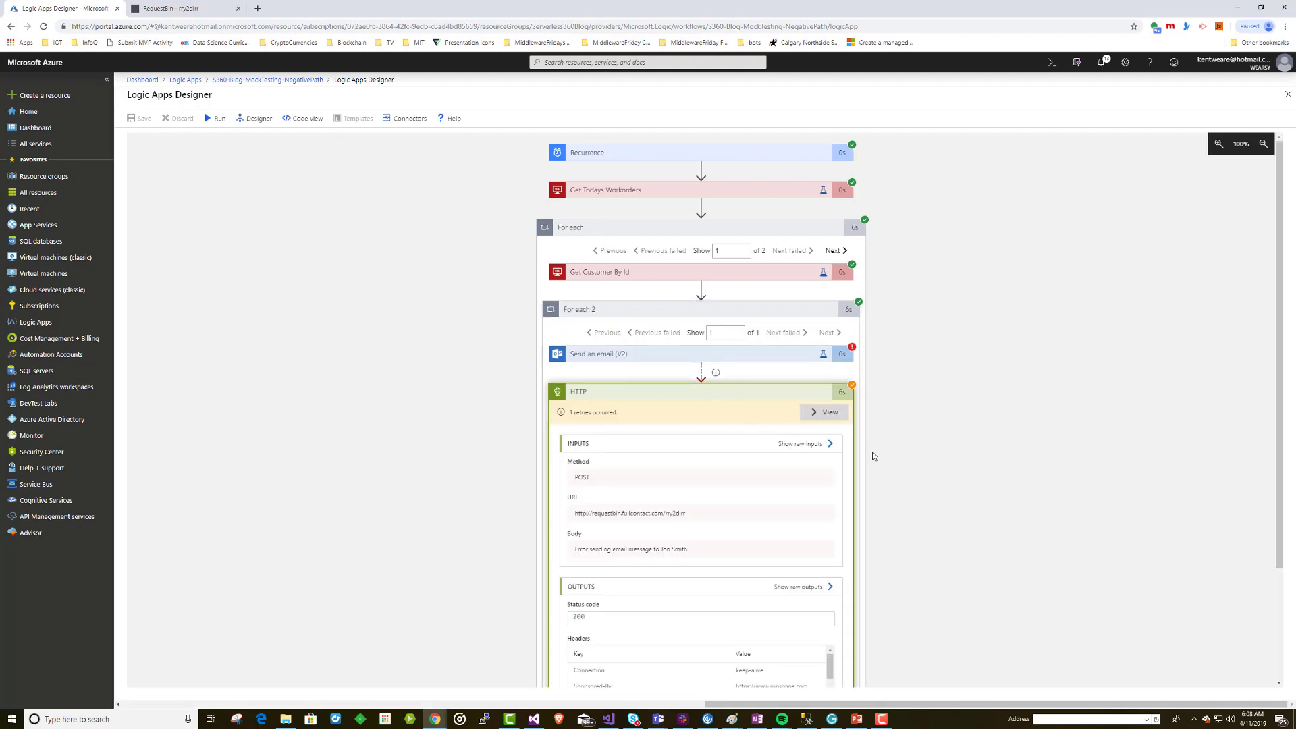
Switch to the RequestBin page and inspect the headers and raw bodies of the requests posted by the negative-path workflow.
key(ctrl+Tab)
scroll(353, 291, down, 5)
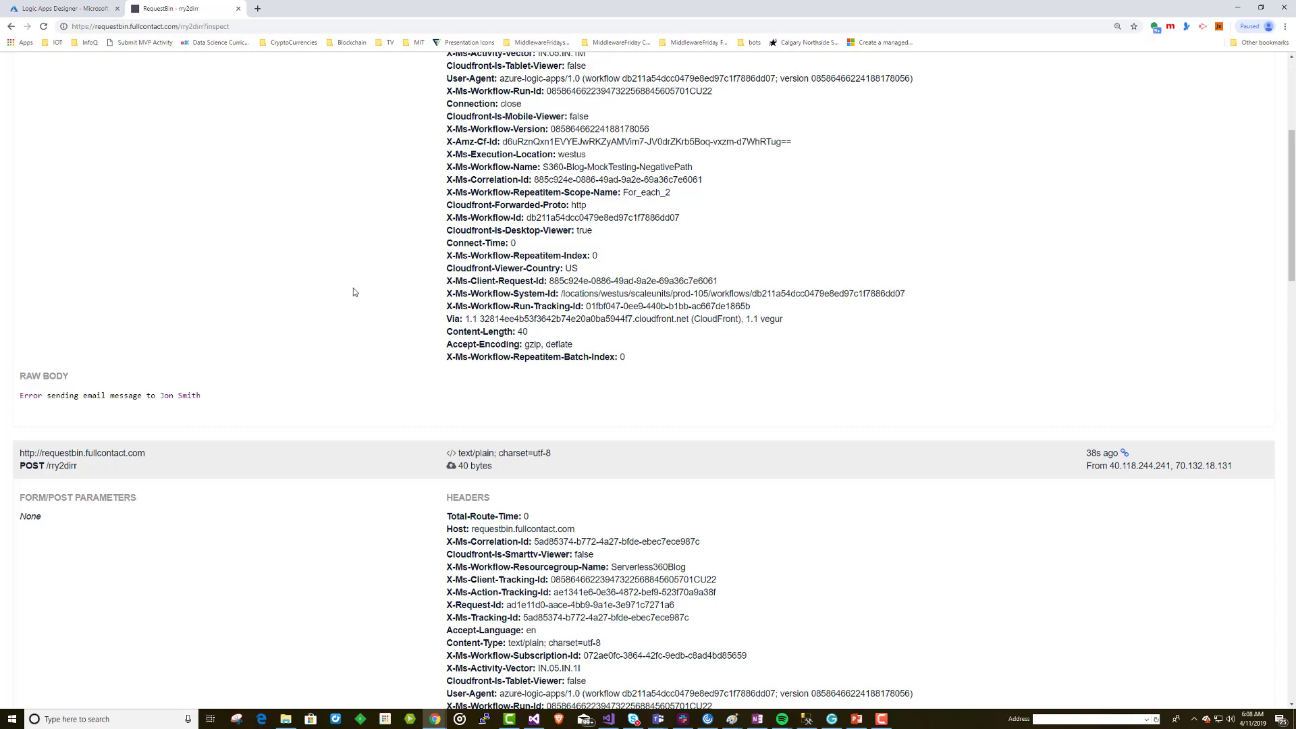
scroll(354, 289, down, 5)
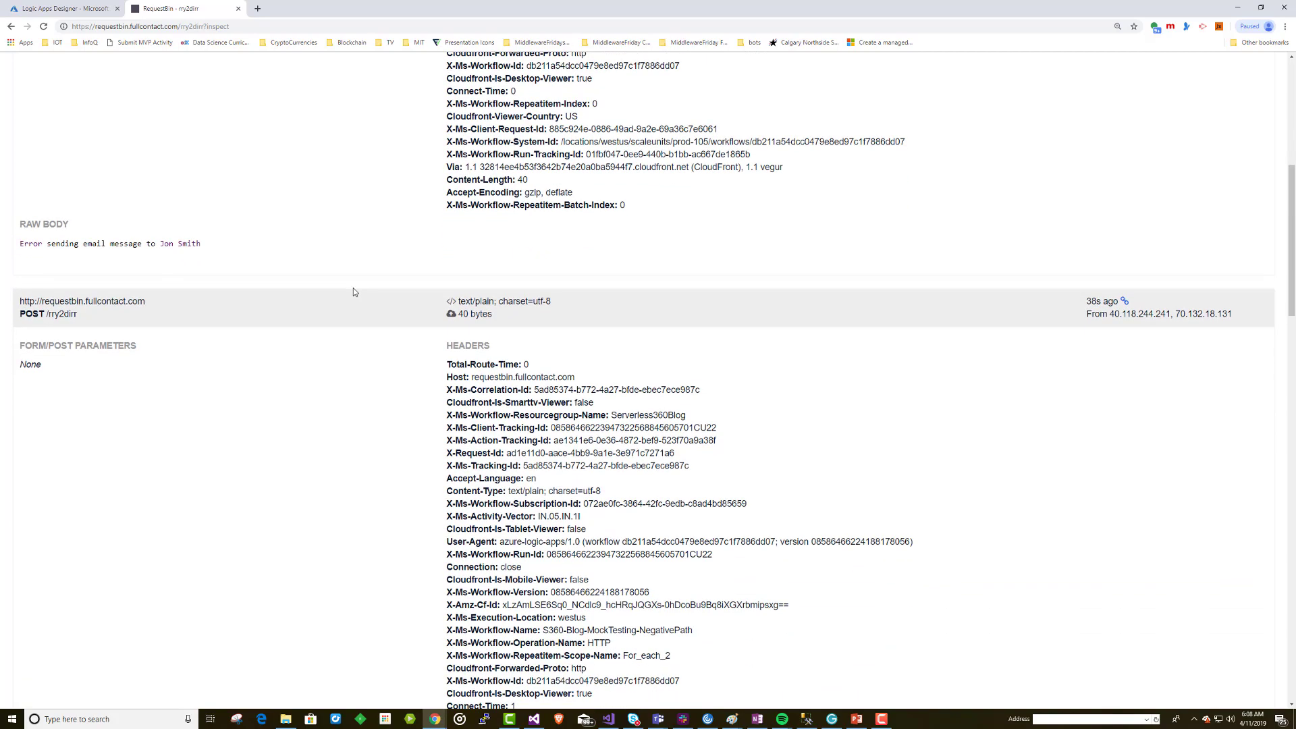
scroll(353, 292, down, 1)
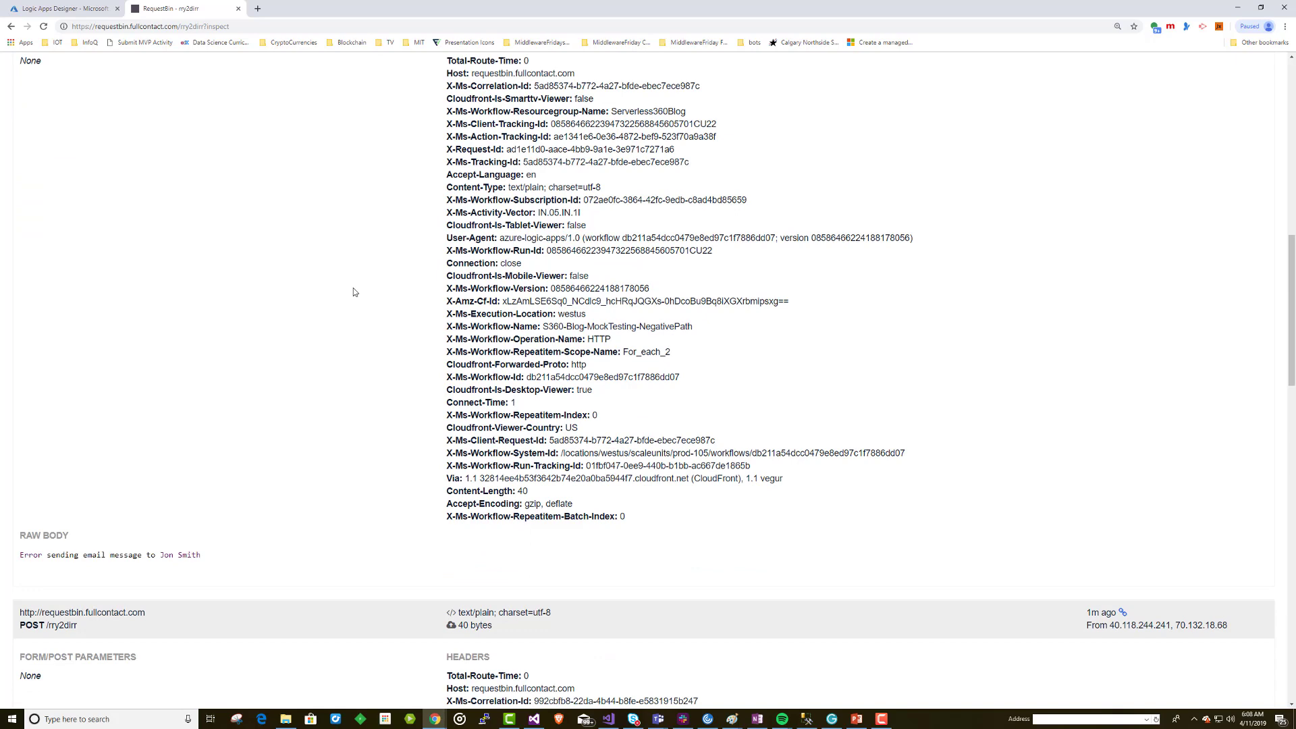
scroll(353, 291, up, 7)
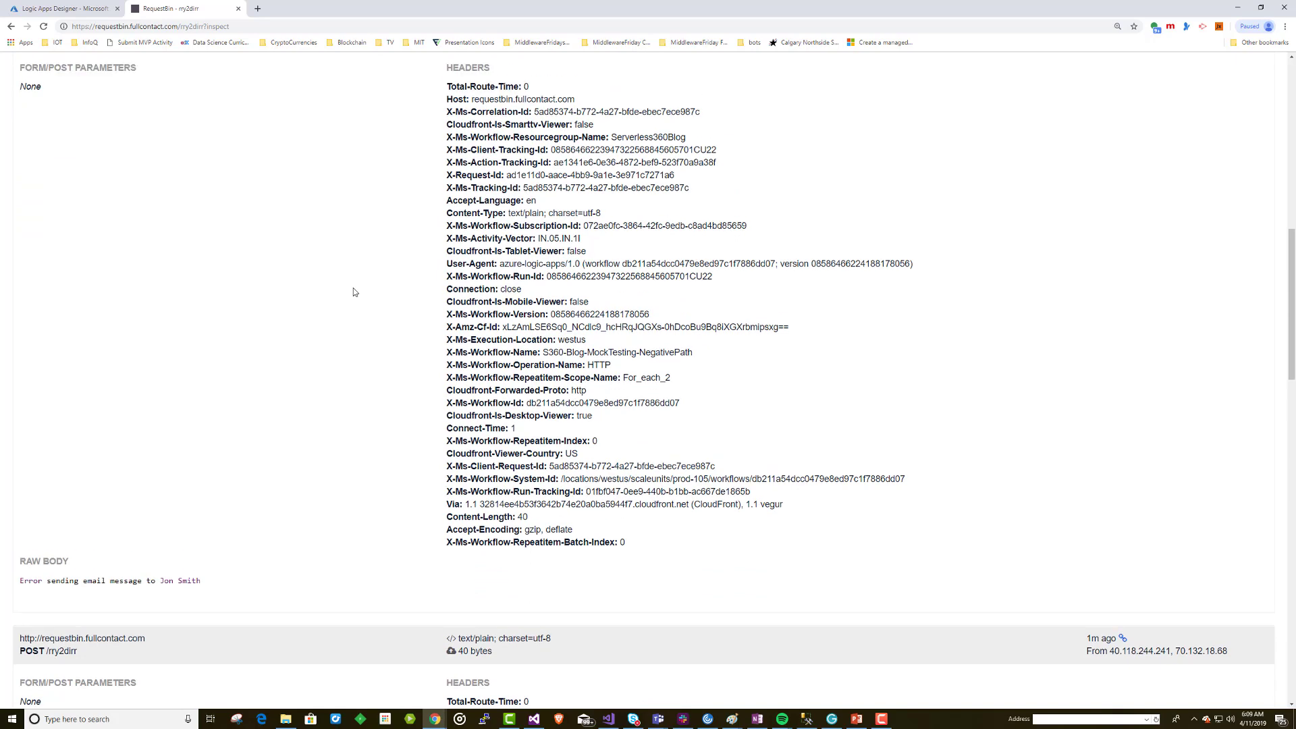
Return to the Azure run results and display the second For each iteration to examine its email and HTTP actions.
click(70, 8)
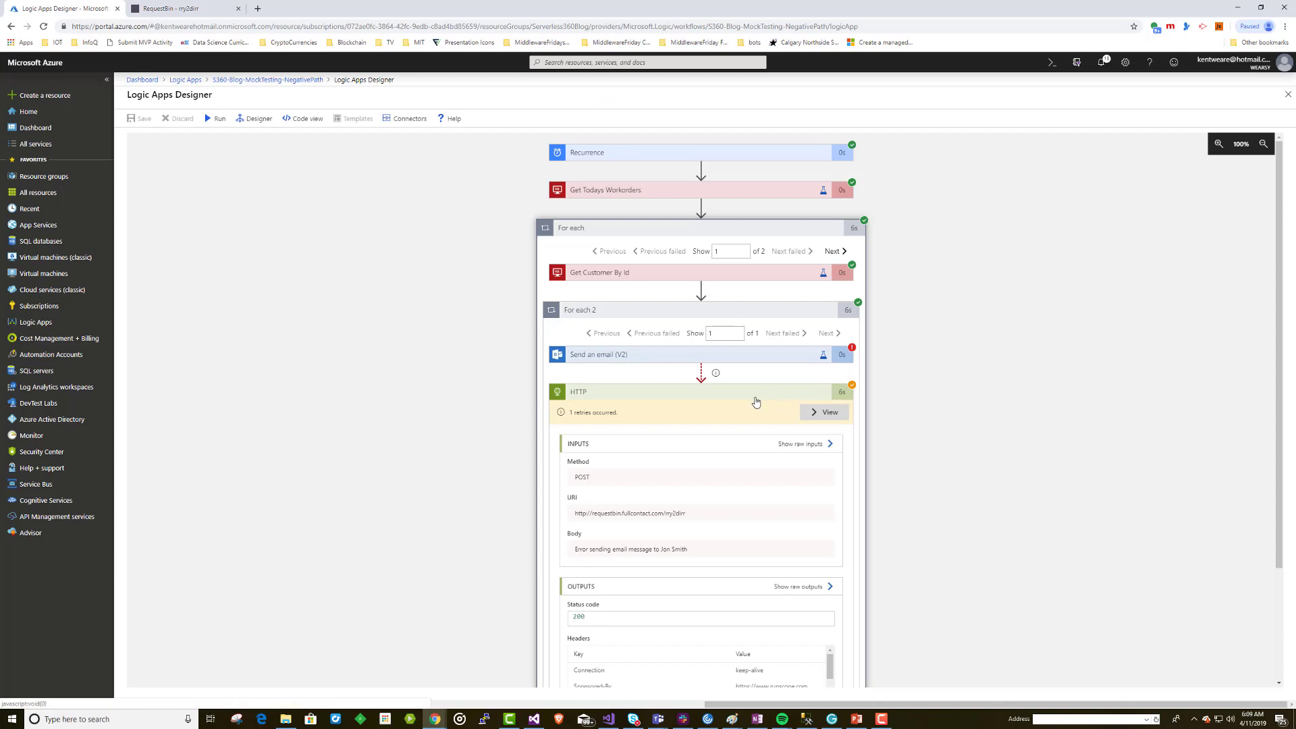
scroll(756, 403, down, 2)
scroll(802, 283, up, 2)
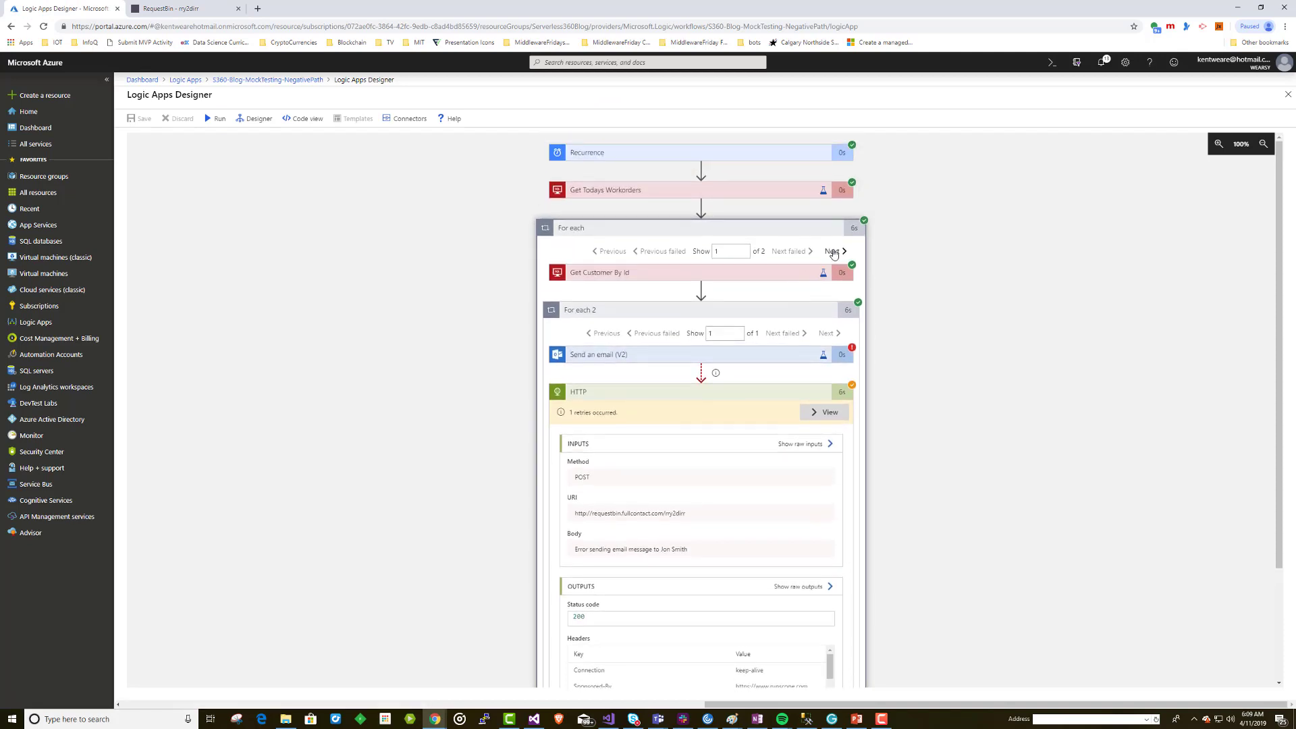
click(833, 252)
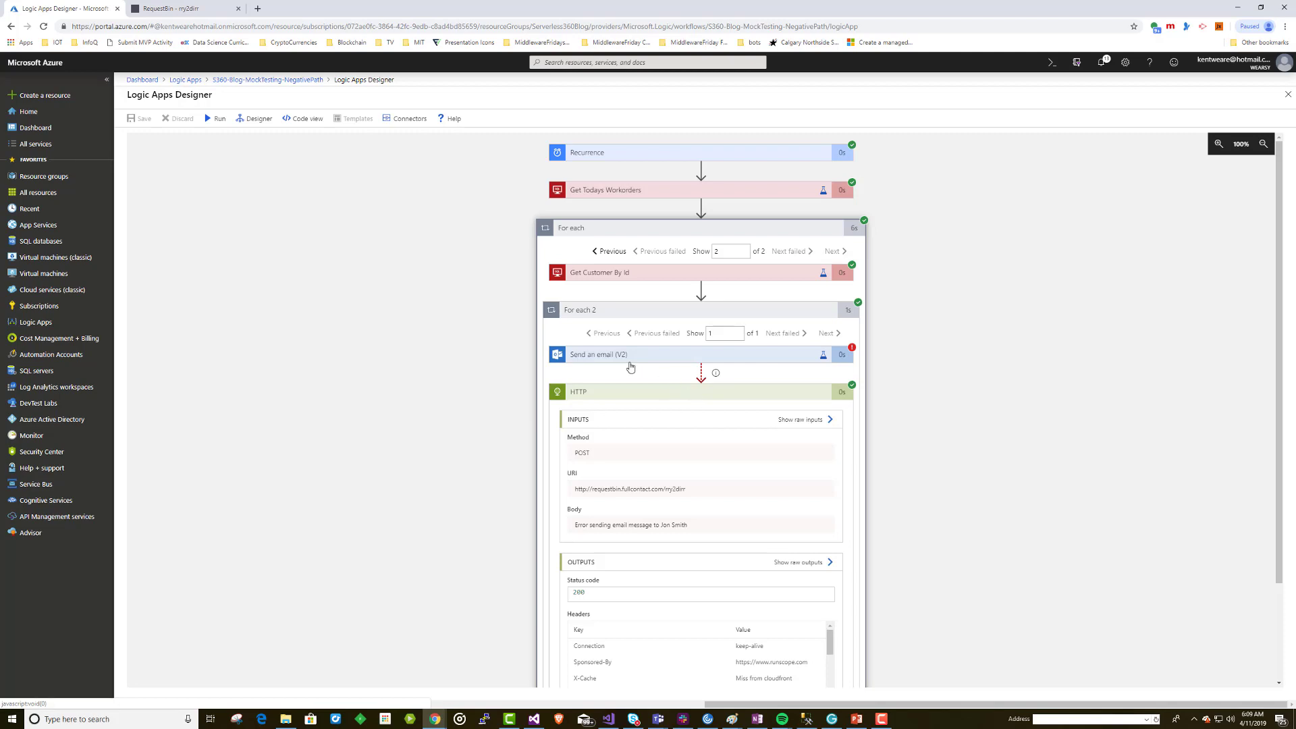
scroll(716, 439, down, 2)
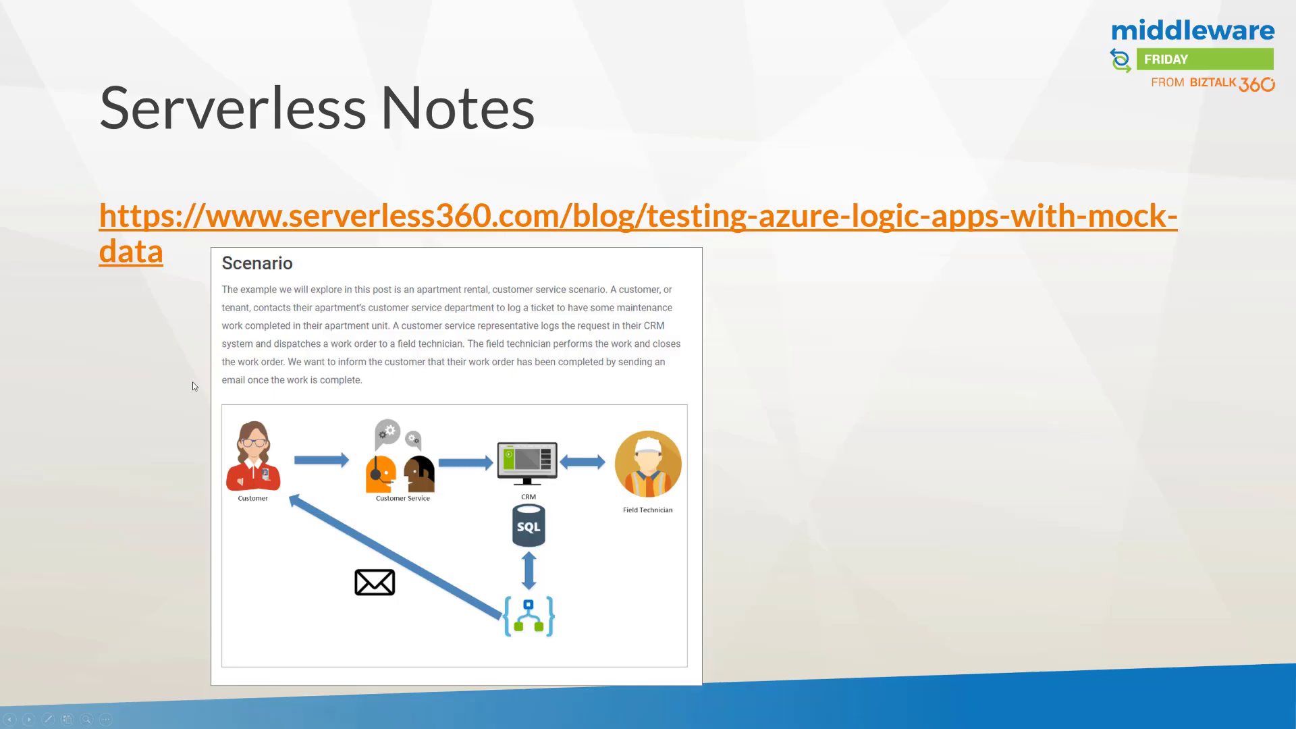
key(Right)
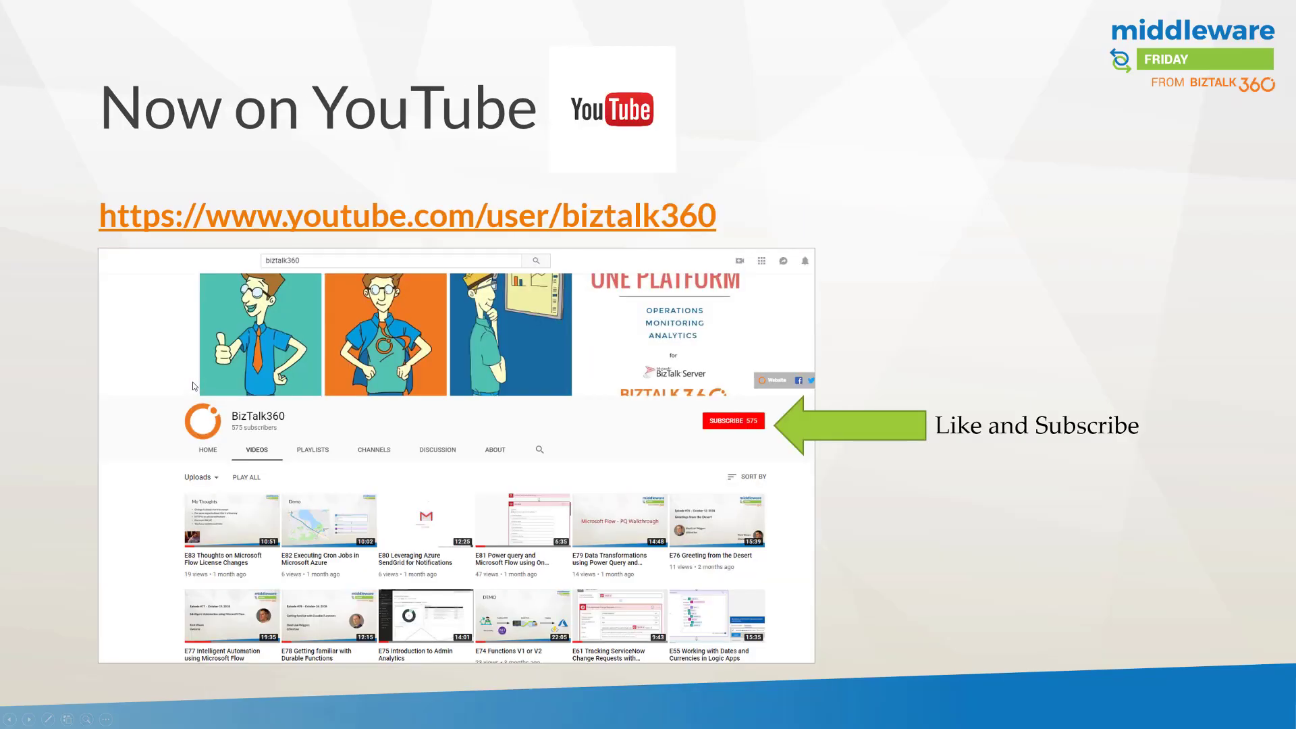